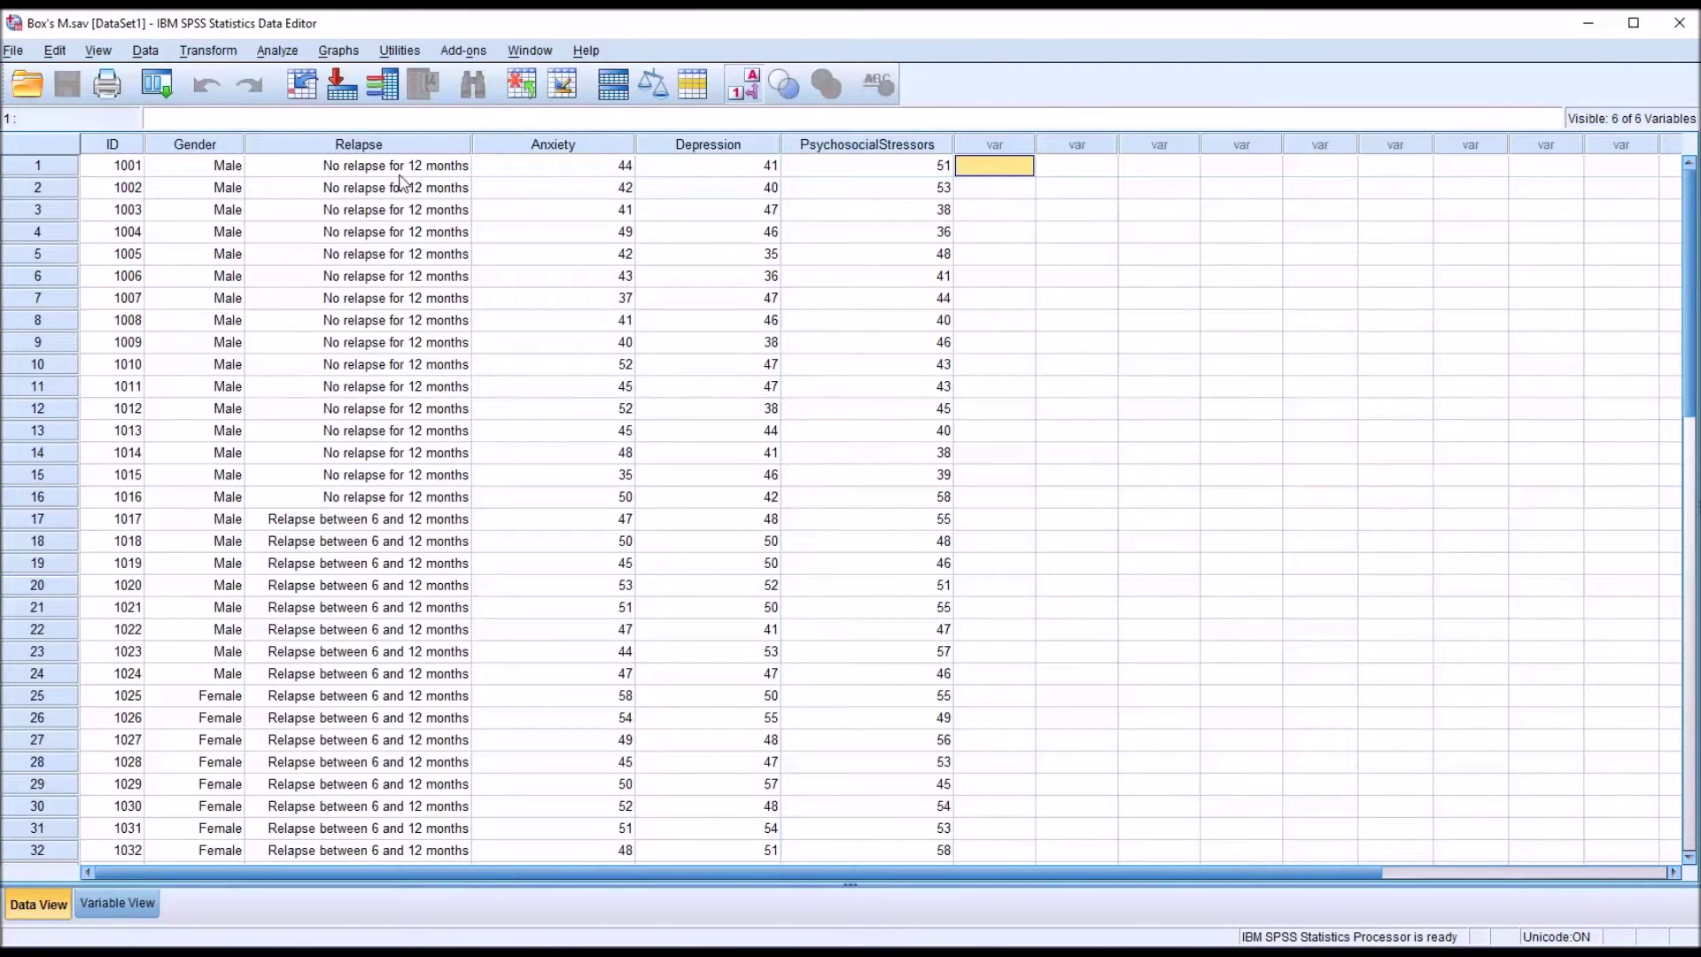
Point out the Relapse grouping column, the first cases' relapse groups, and case 1's three scores.
click(352, 147)
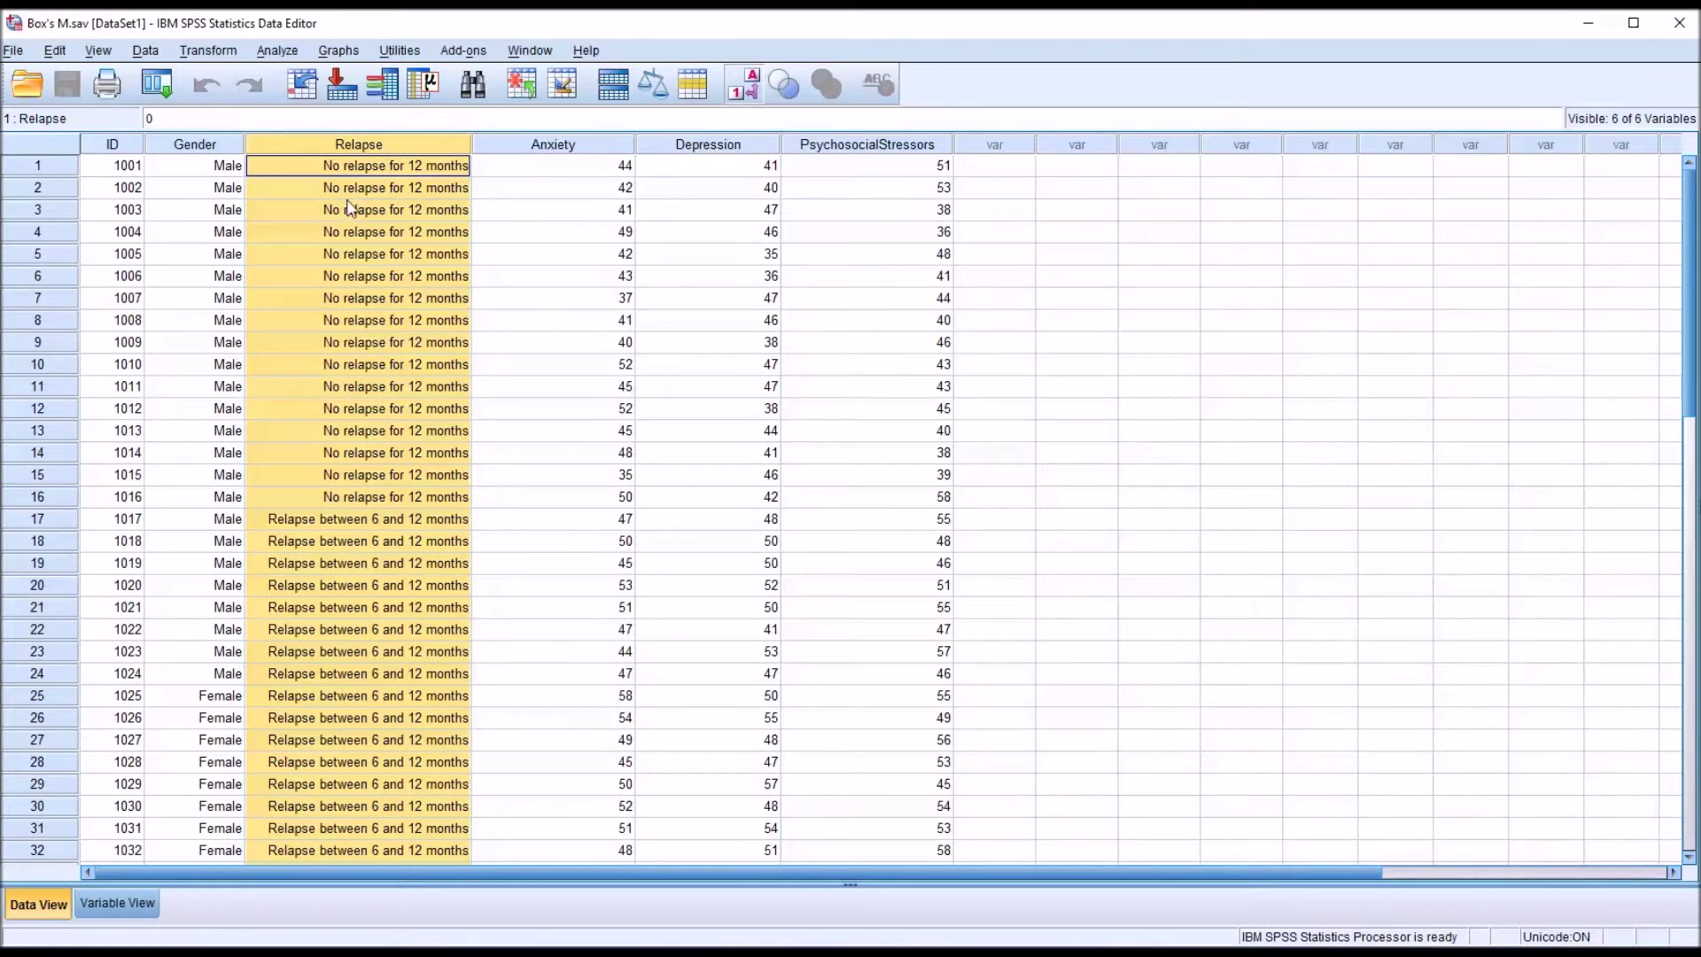
click(292, 172)
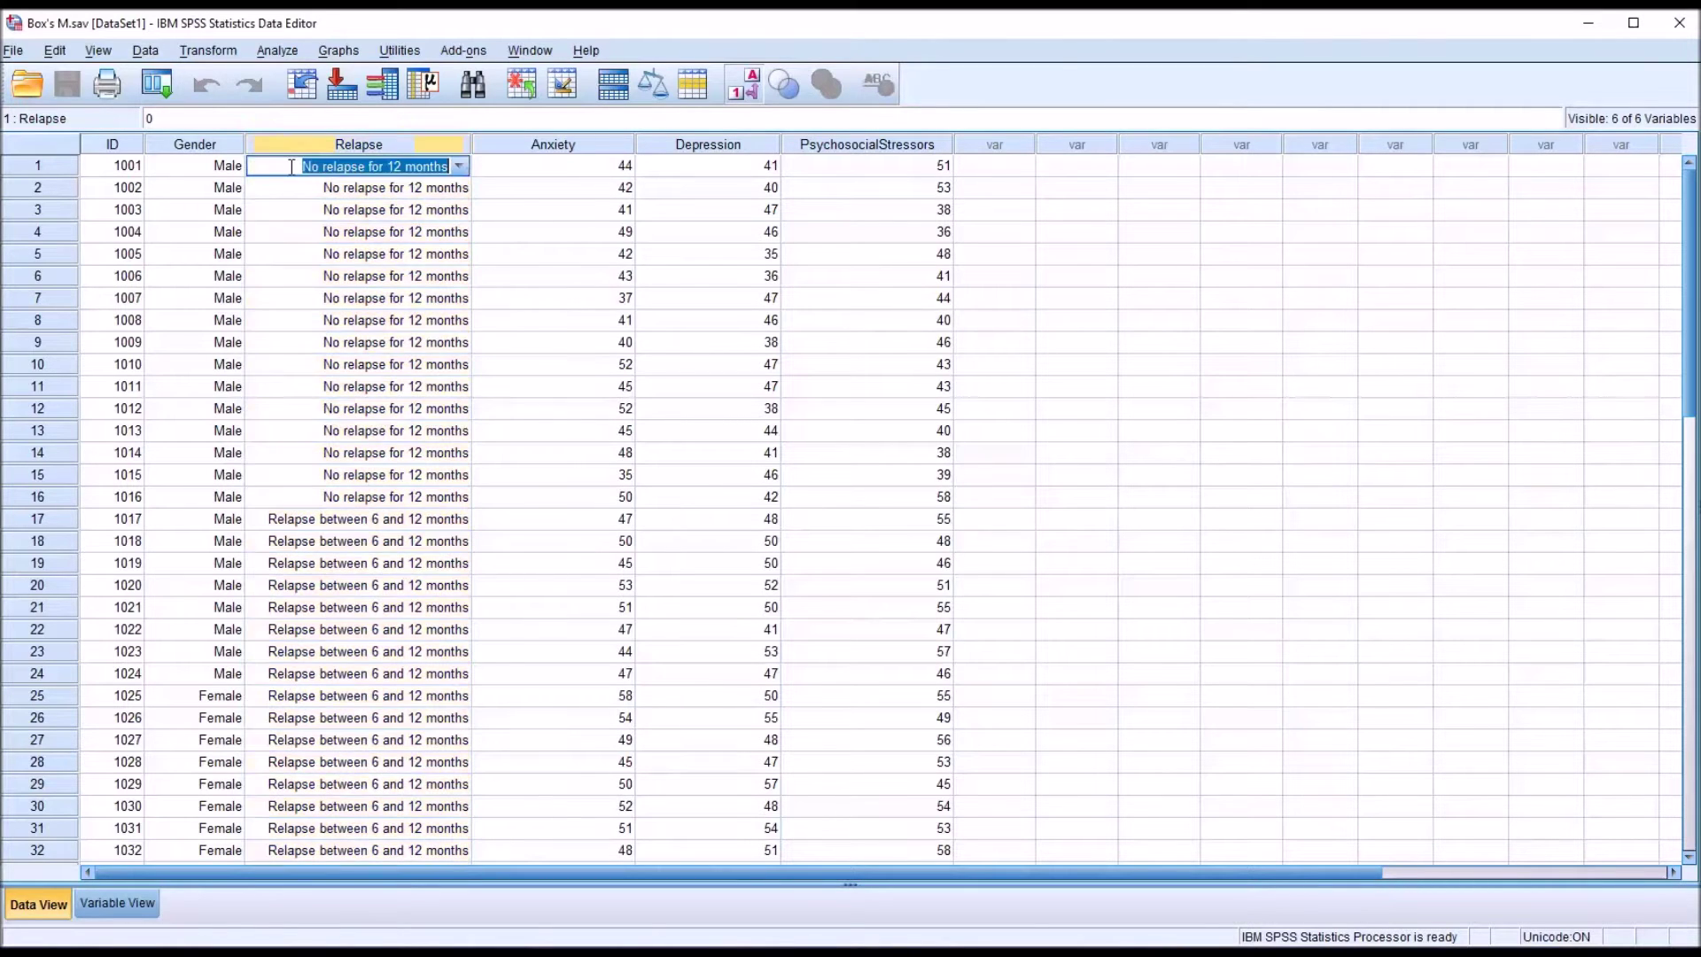
click(297, 187)
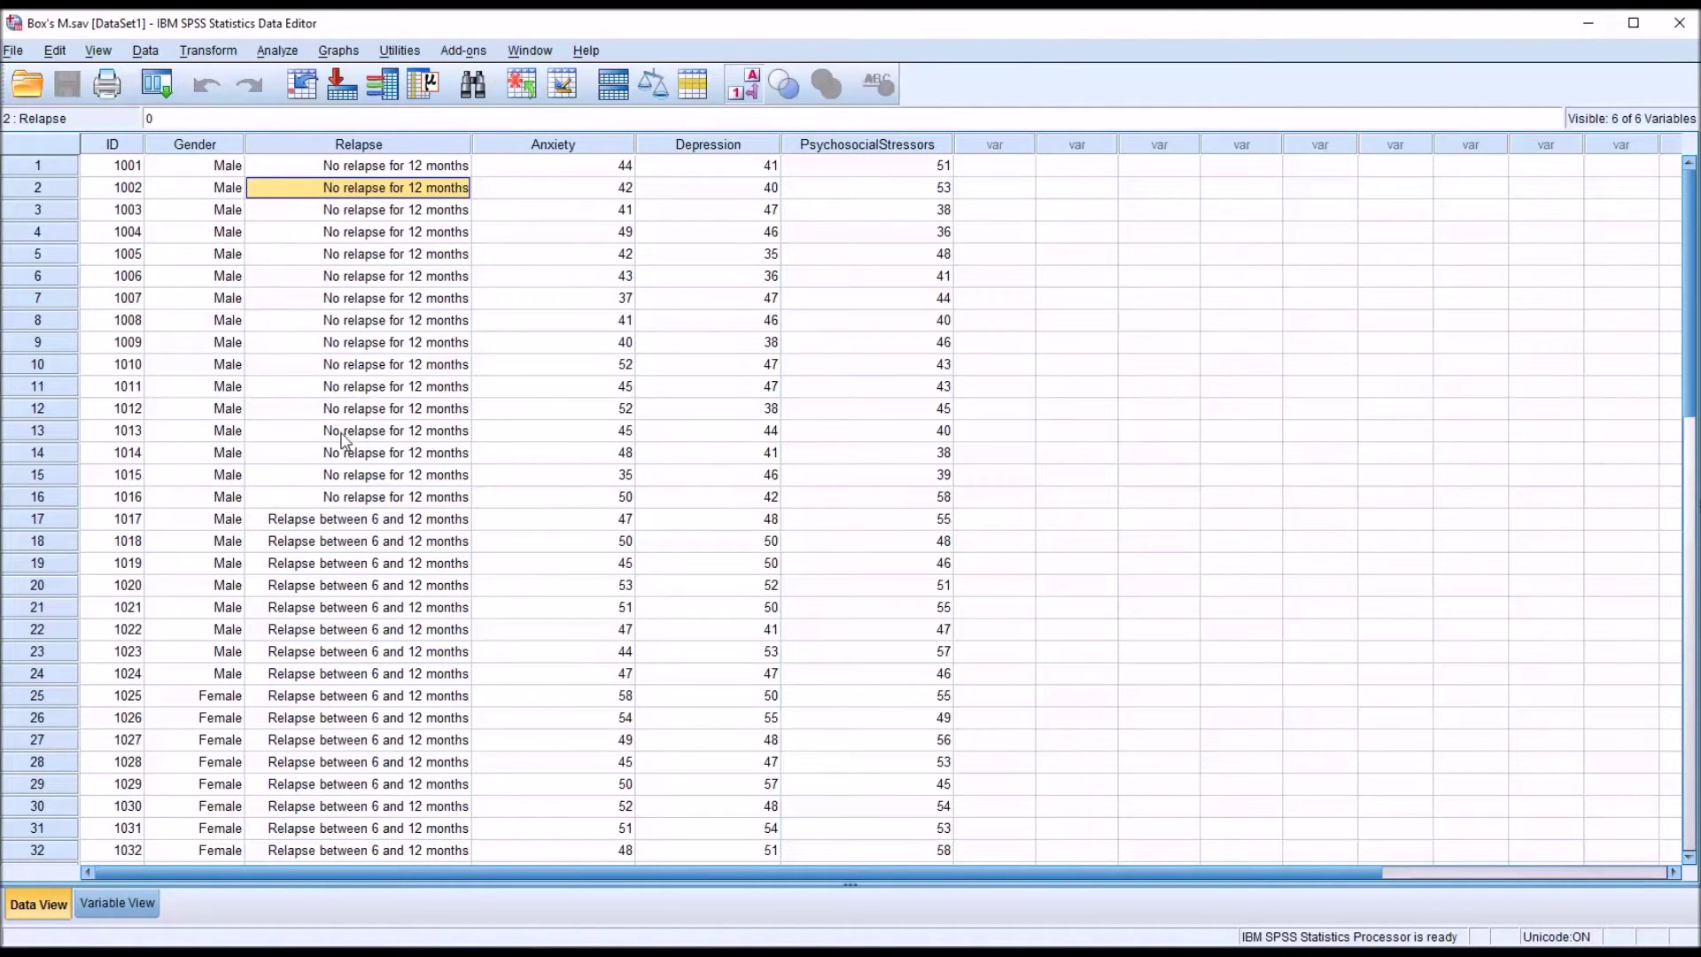
click(306, 523)
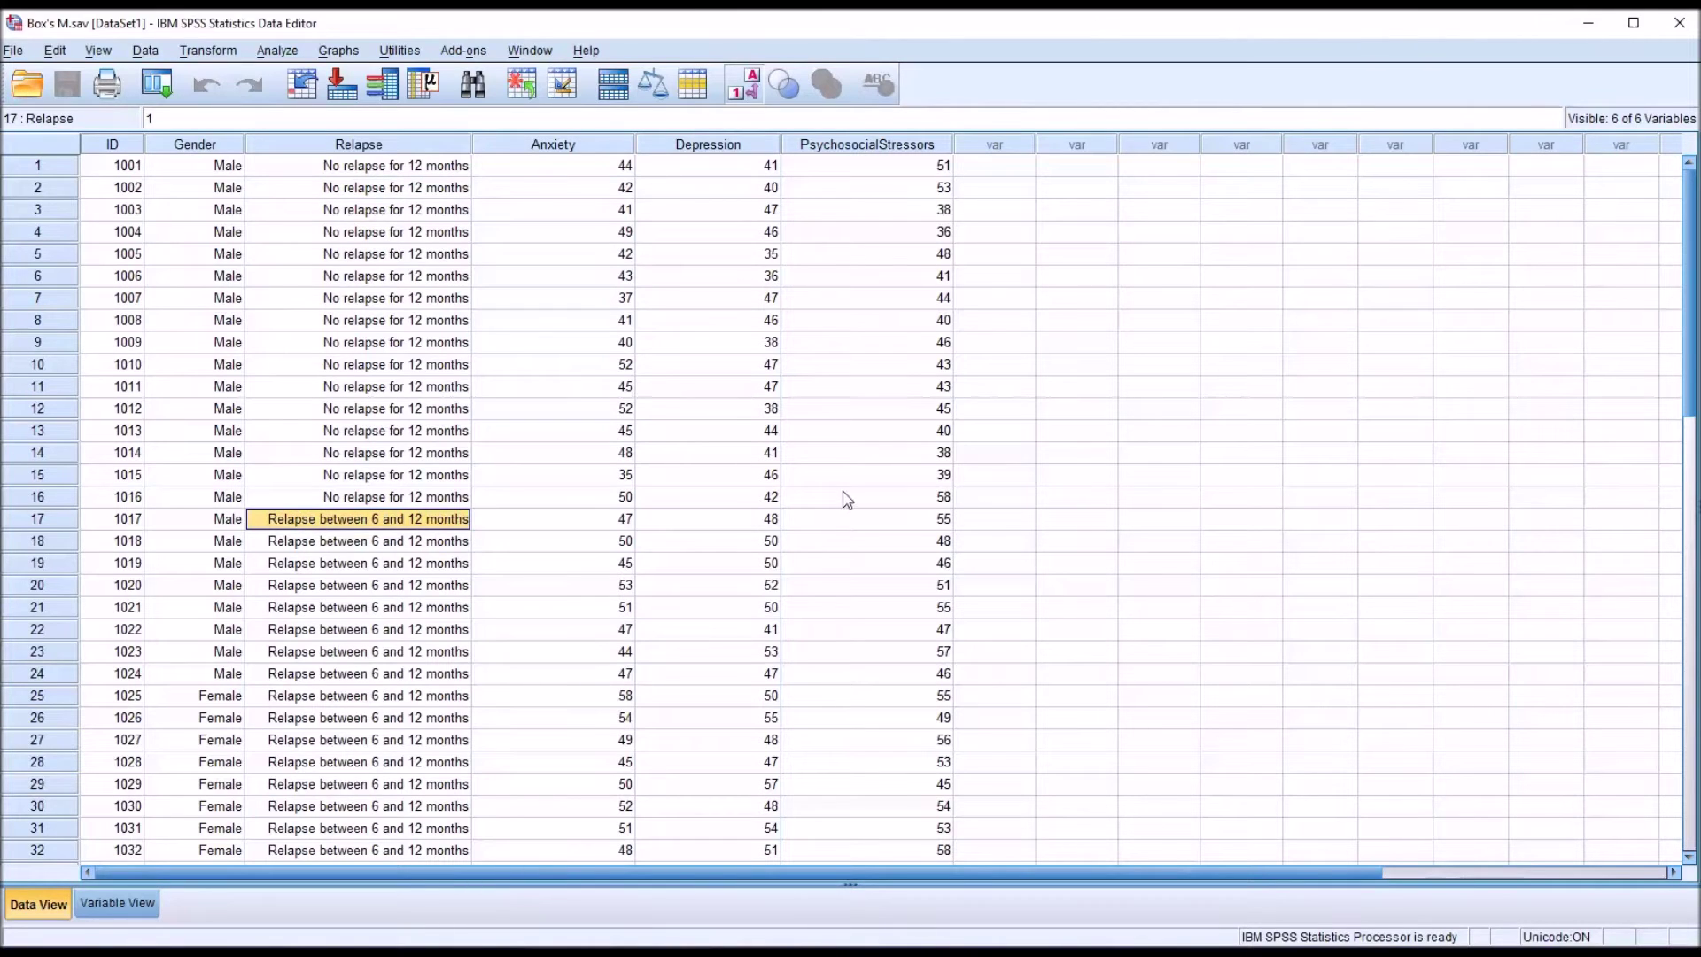
mouse_move(1694, 372)
mouse_down()
mouse_move(1683, 501)
mouse_move(1684, 363)
mouse_up()
click(565, 171)
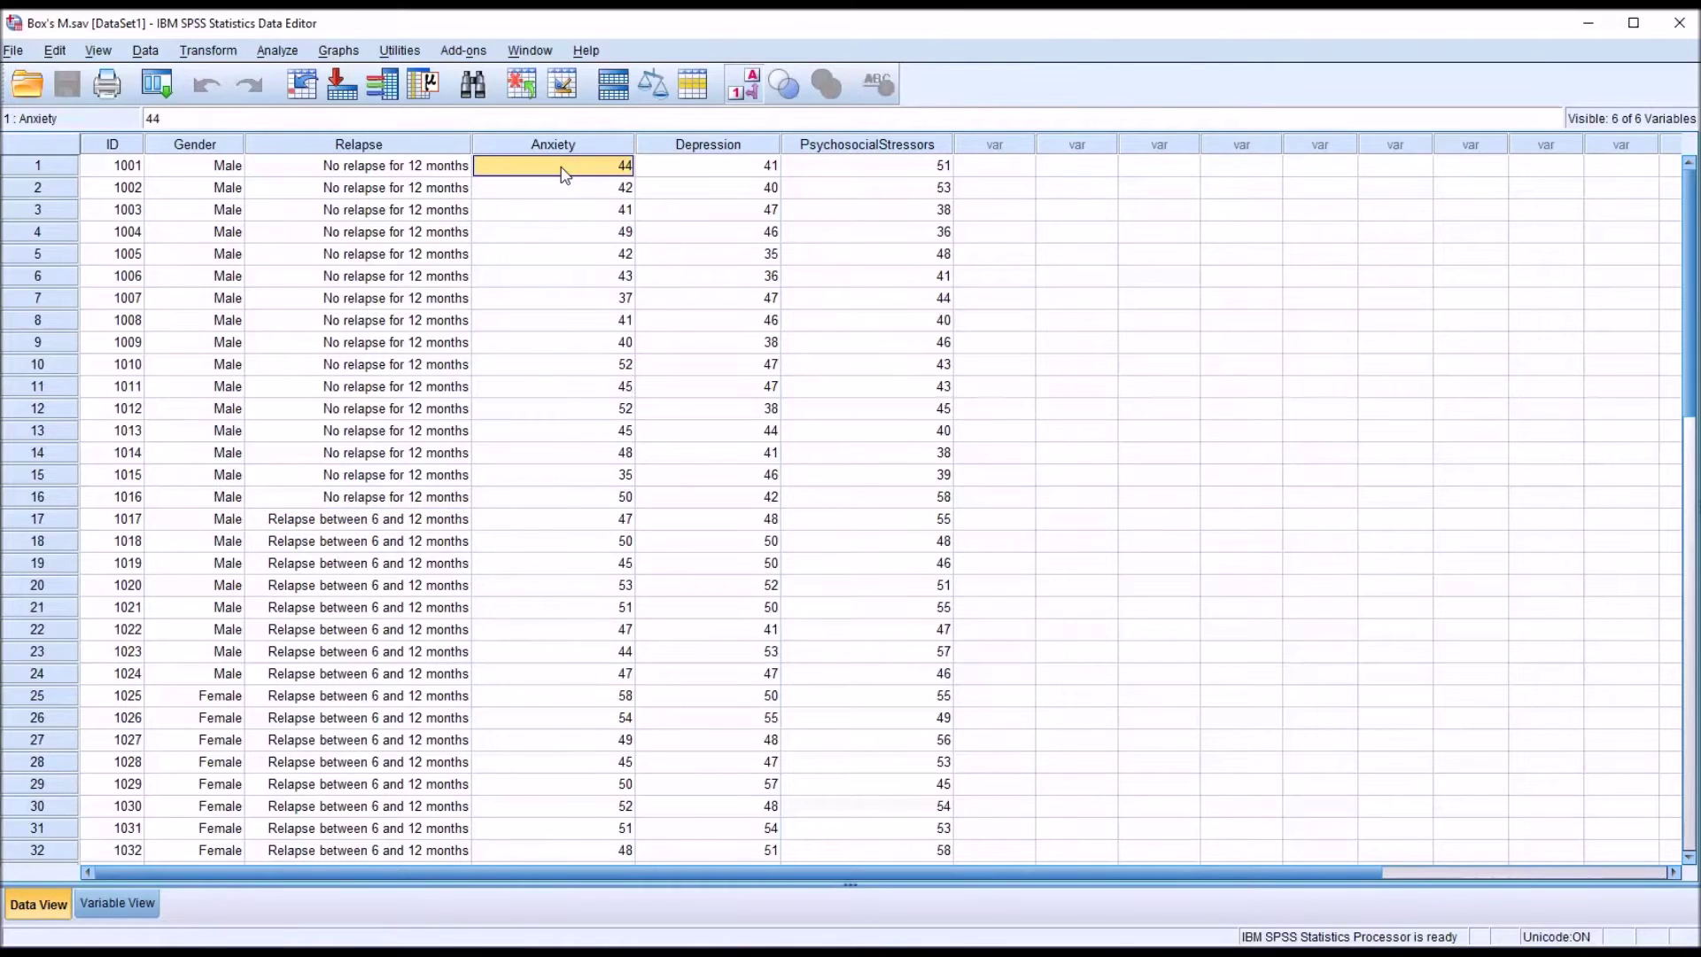
click(665, 168)
click(822, 173)
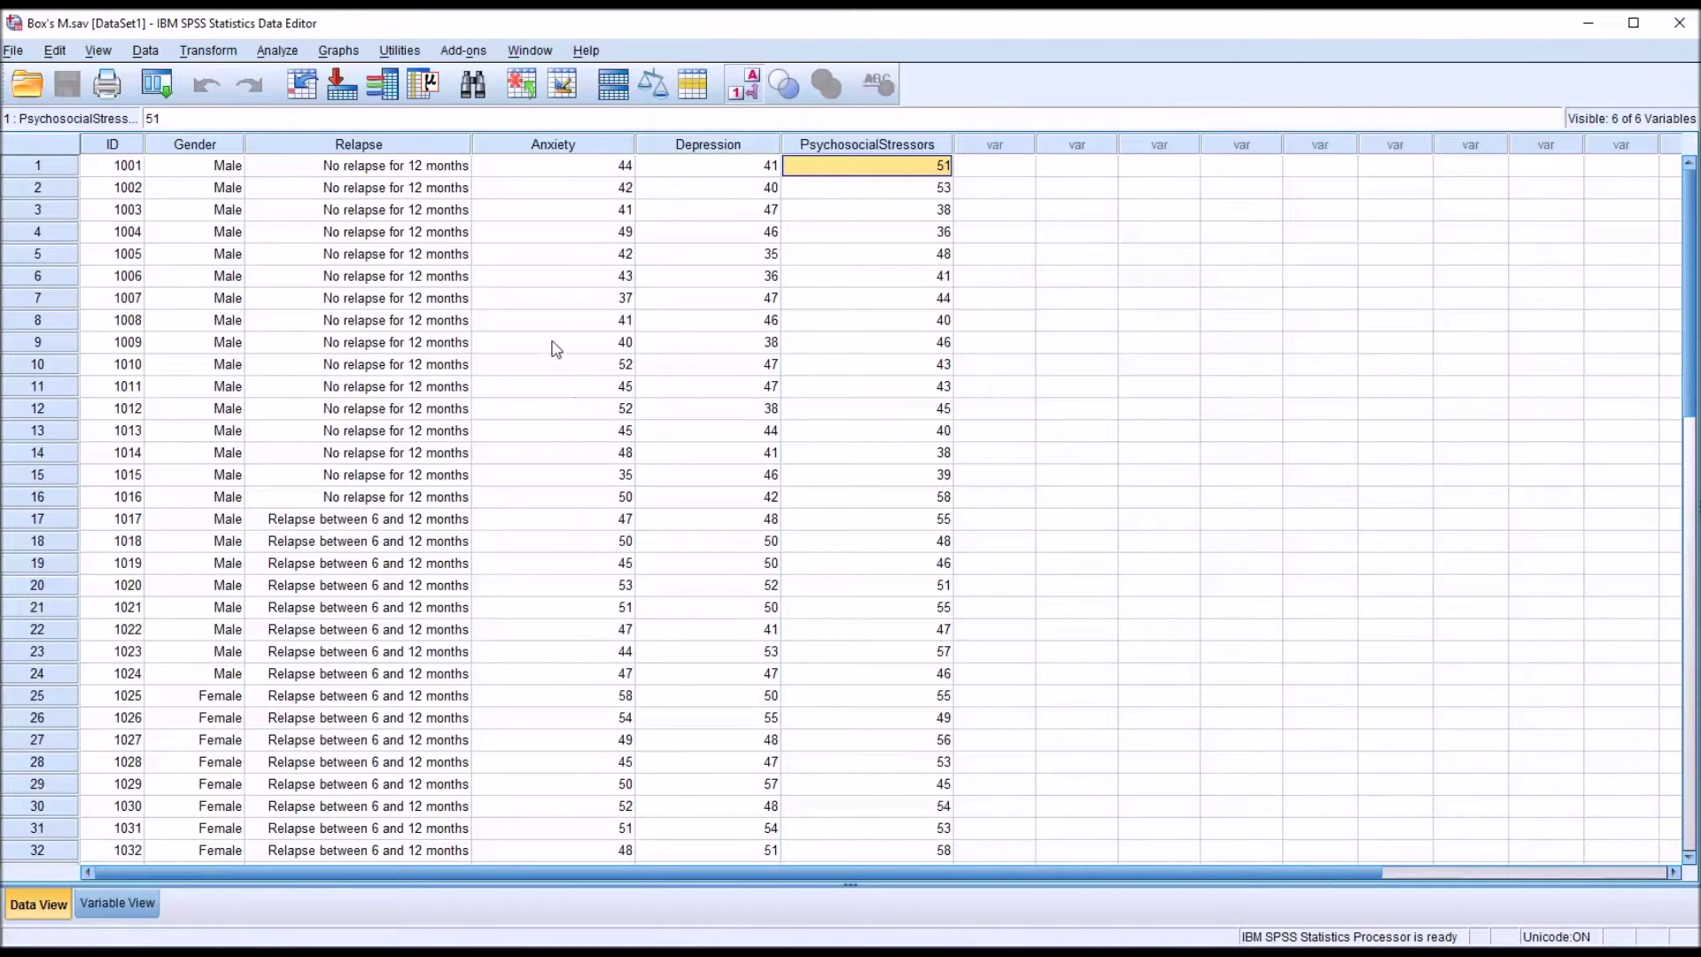
Show the Relapse values of cases 2 and 4 and case 1's Depression and PsychosocialStressors scores.
click(354, 147)
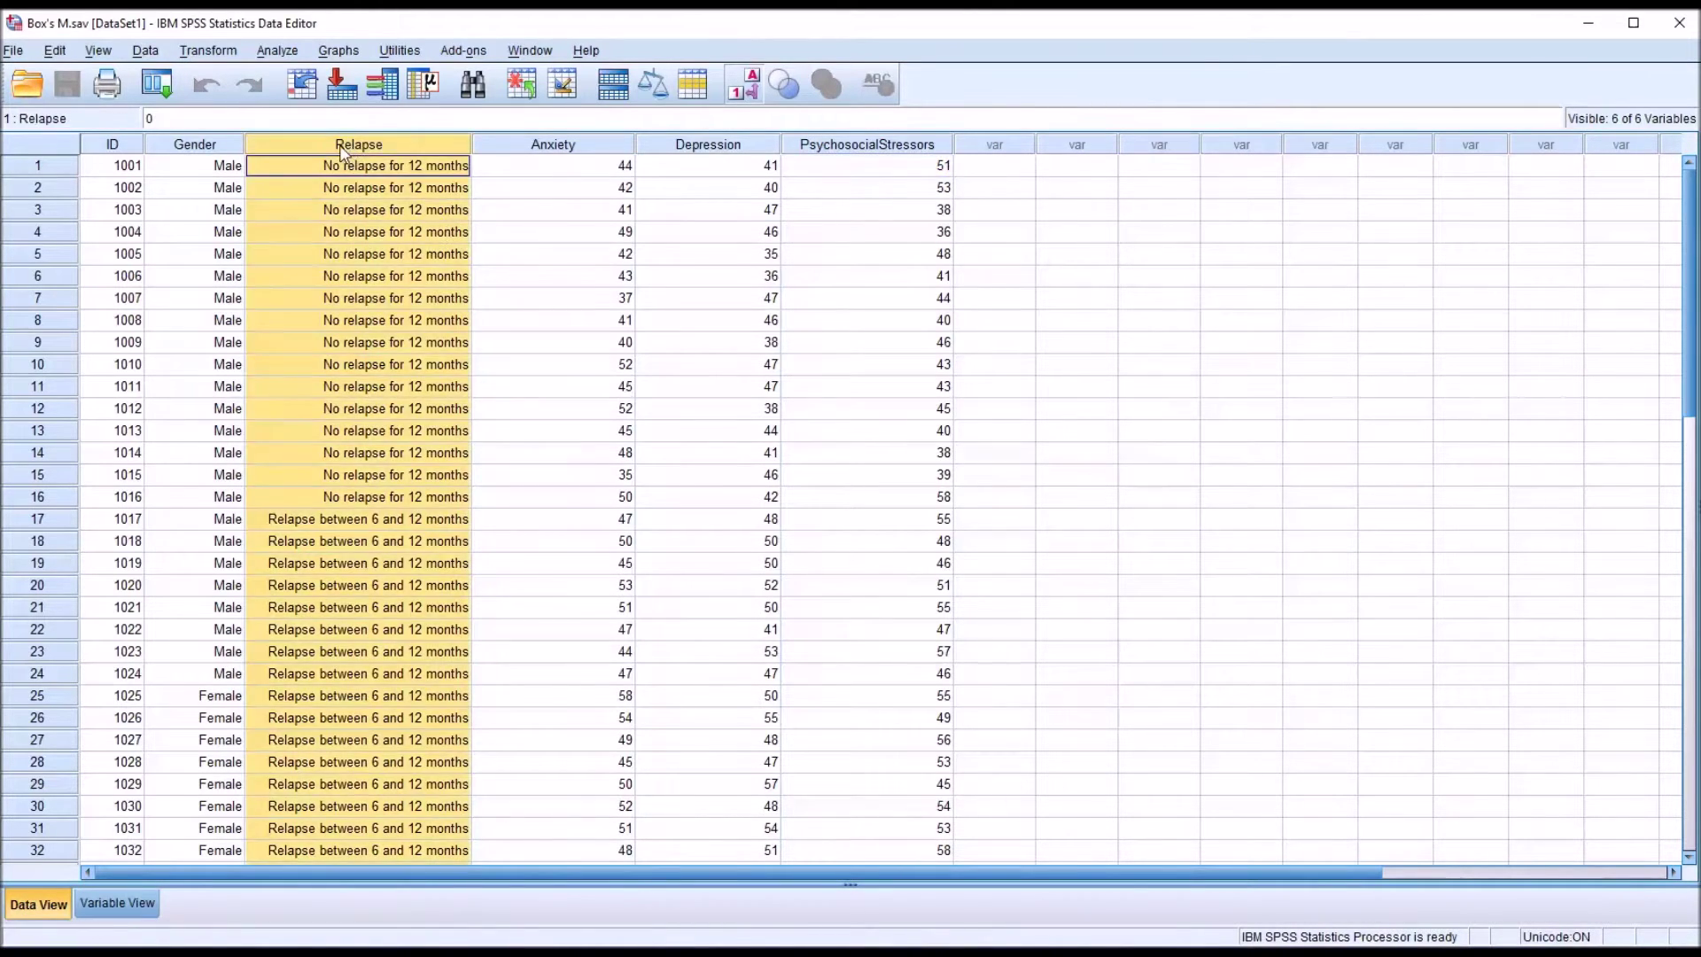
double_click(296, 184)
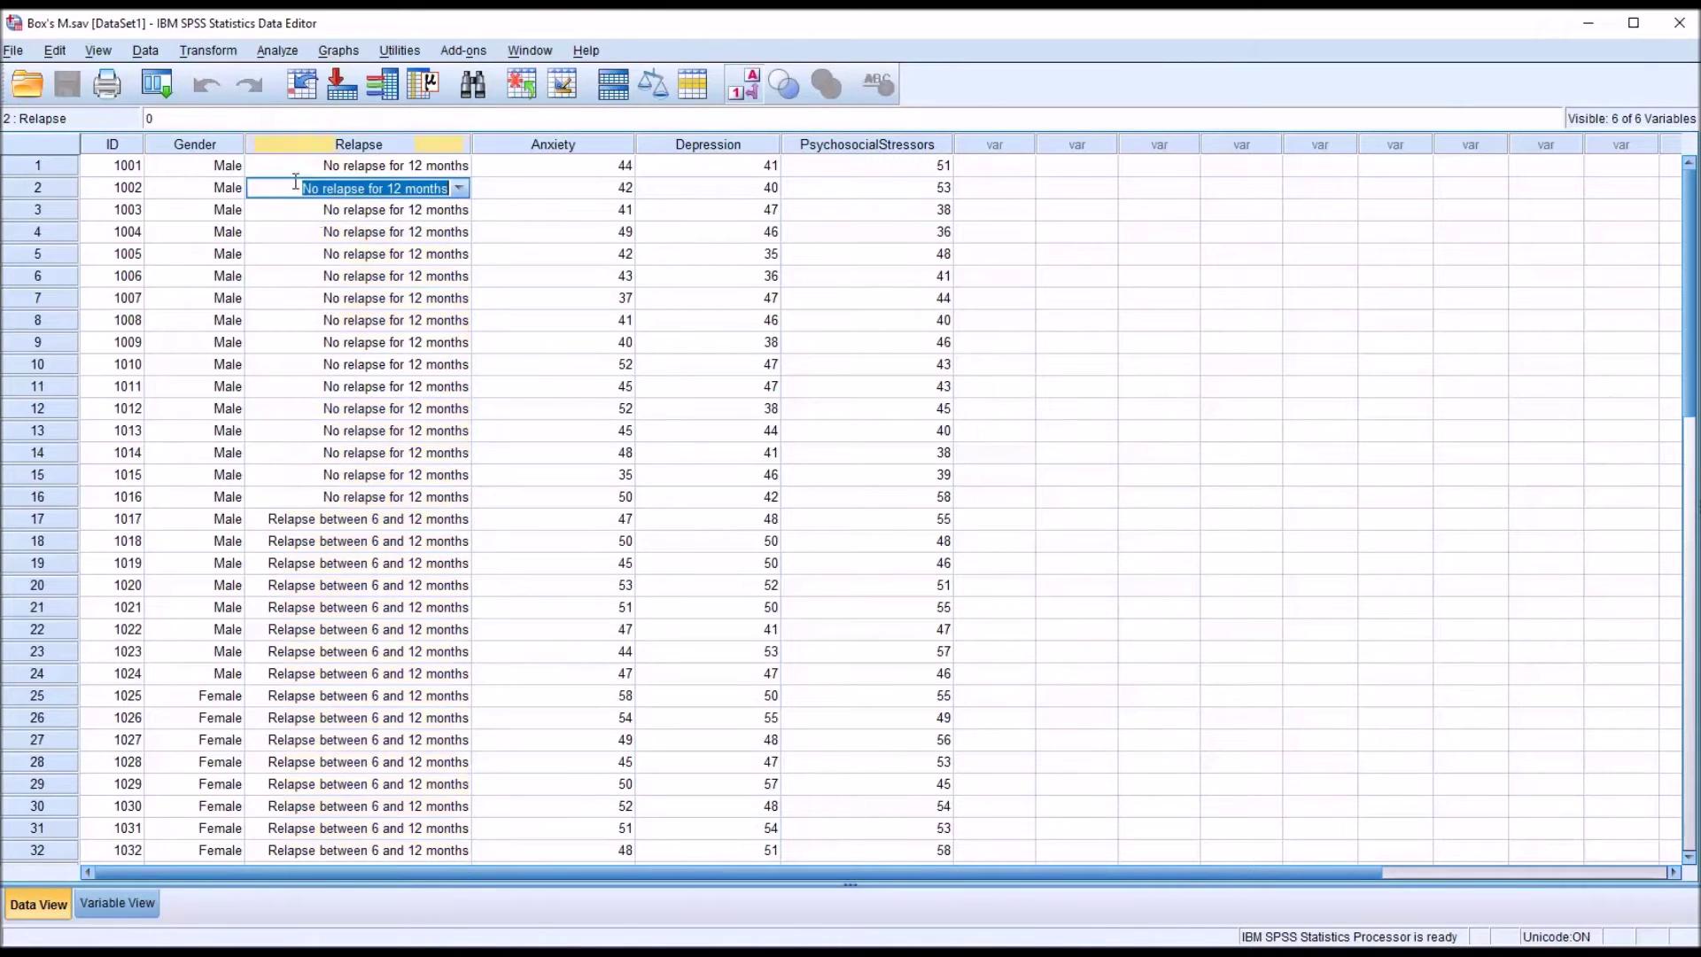
click(298, 231)
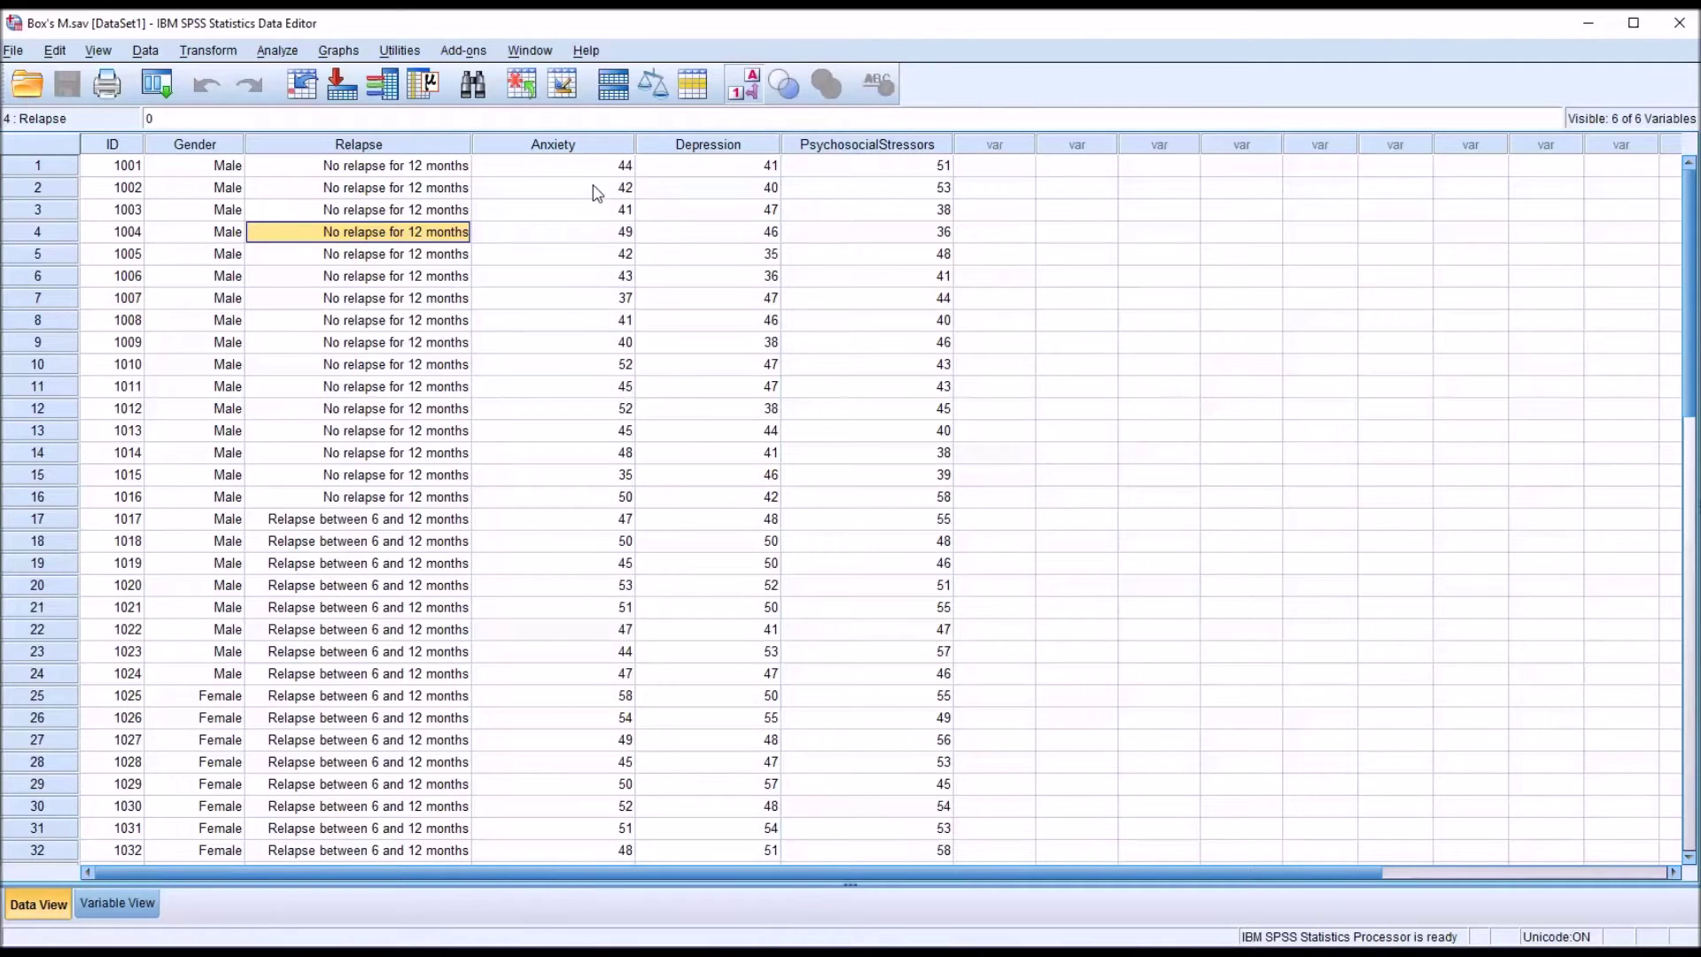
click(611, 169)
click(673, 168)
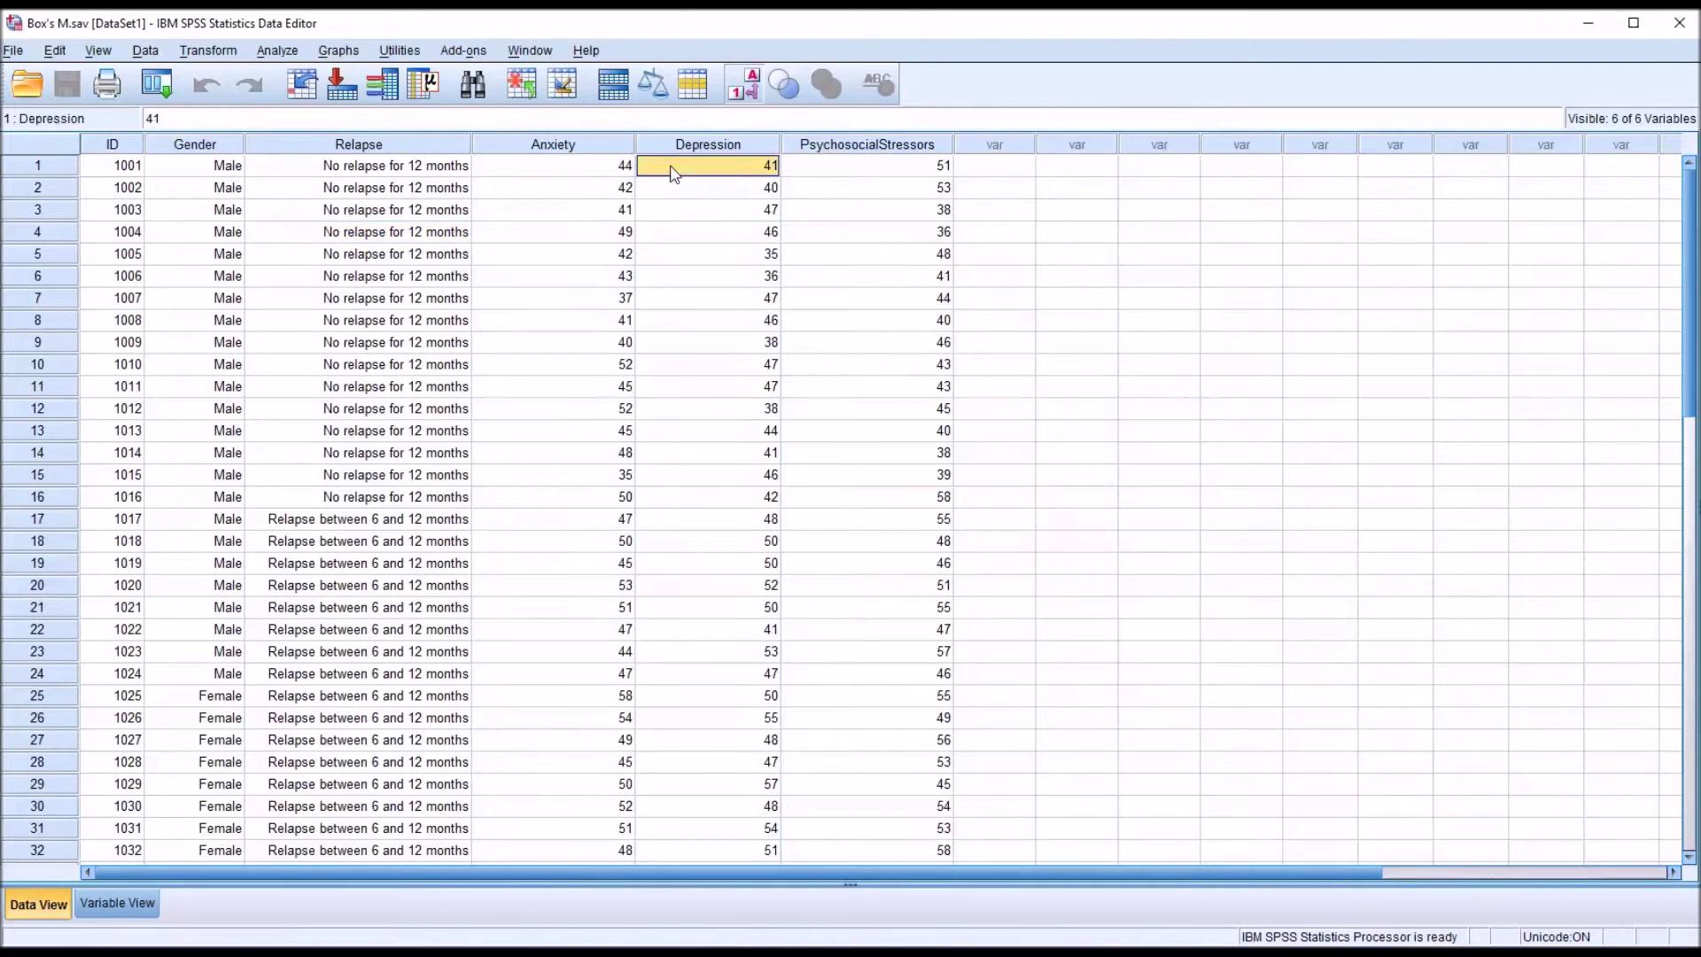
click(804, 167)
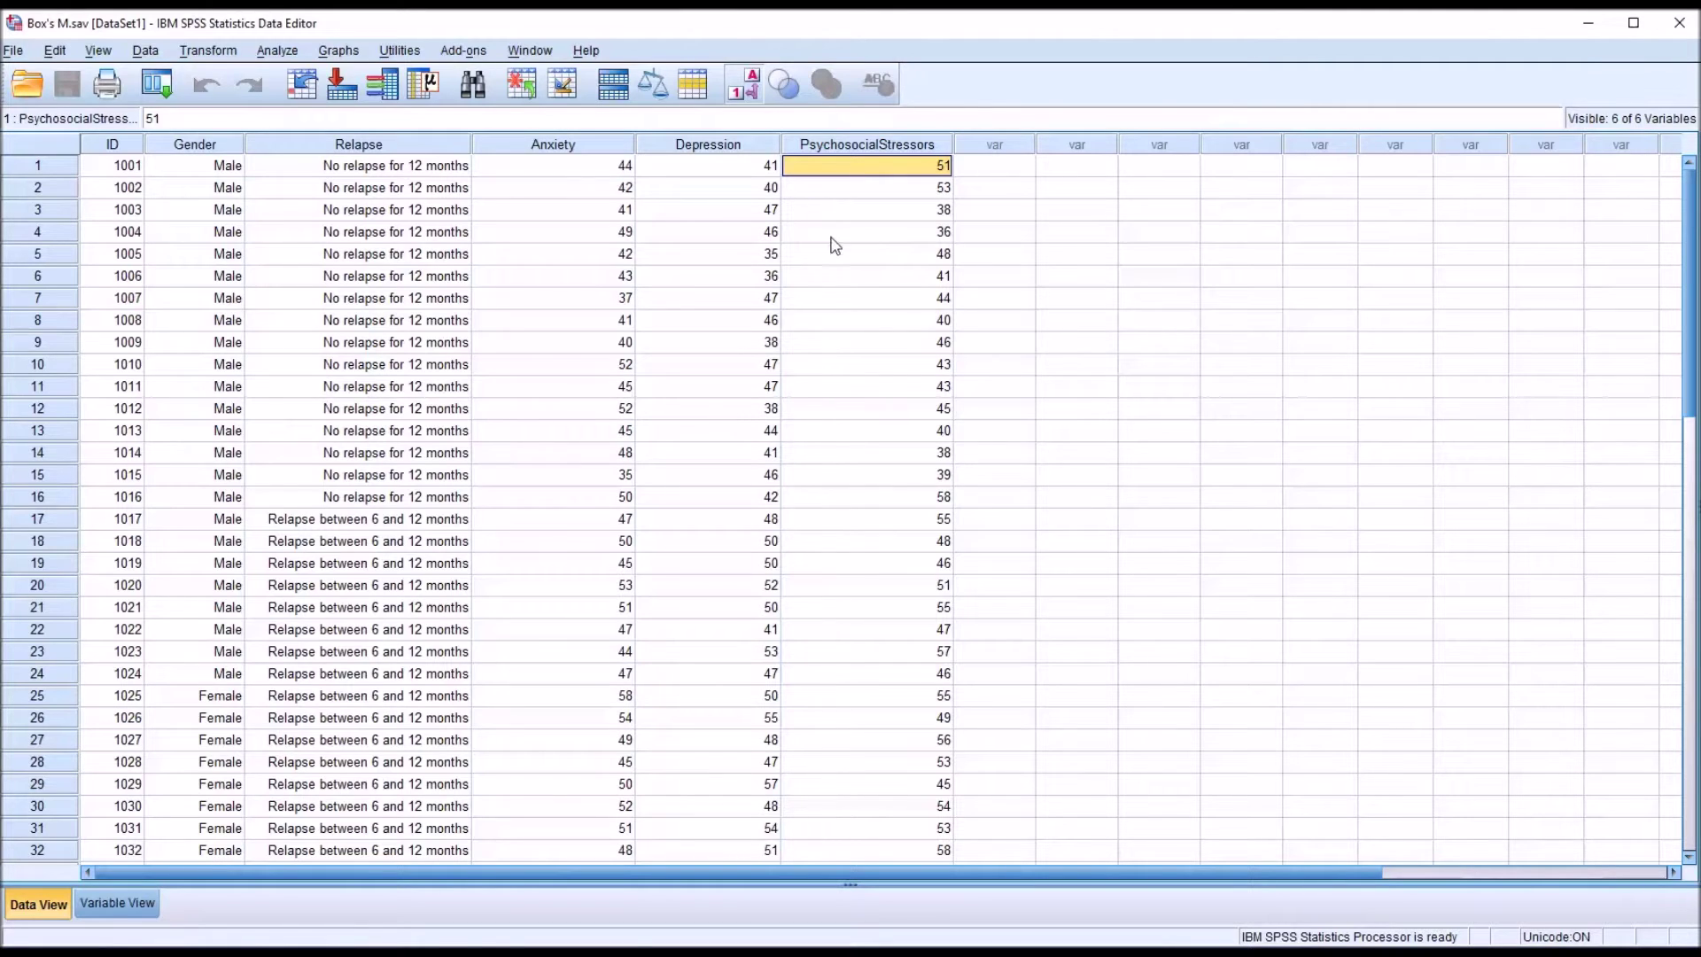
click(979, 170)
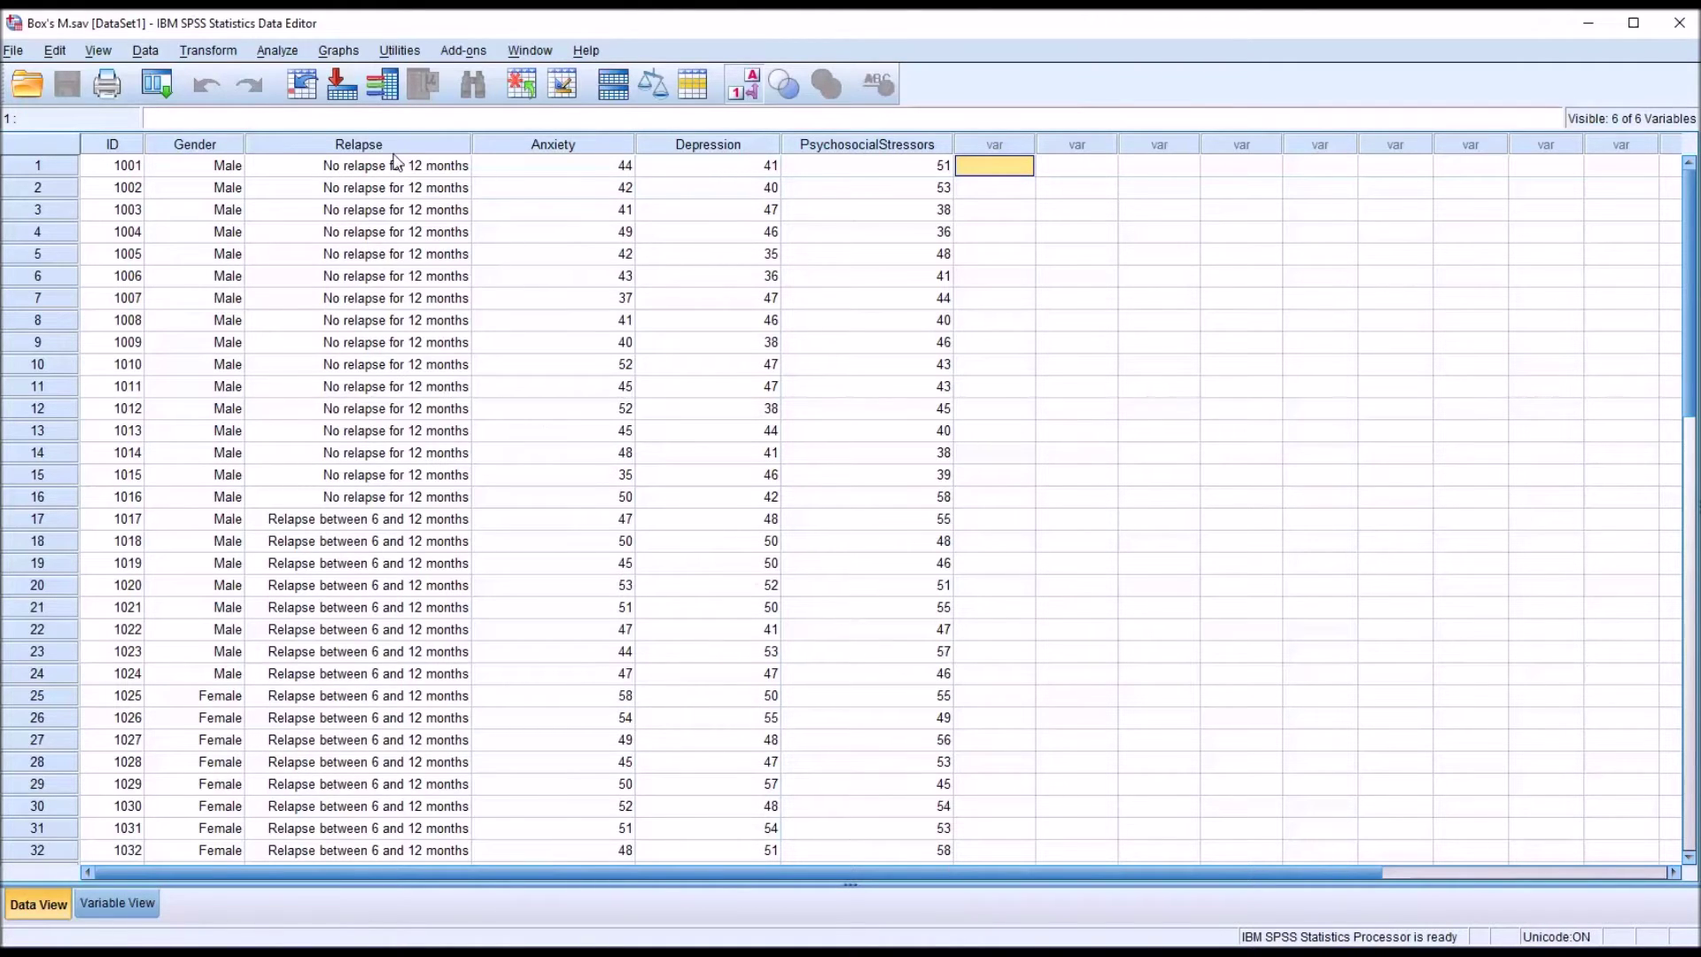
Highlight the Relapse column and case 1's group, then select case 1's three dependent scores.
click(344, 144)
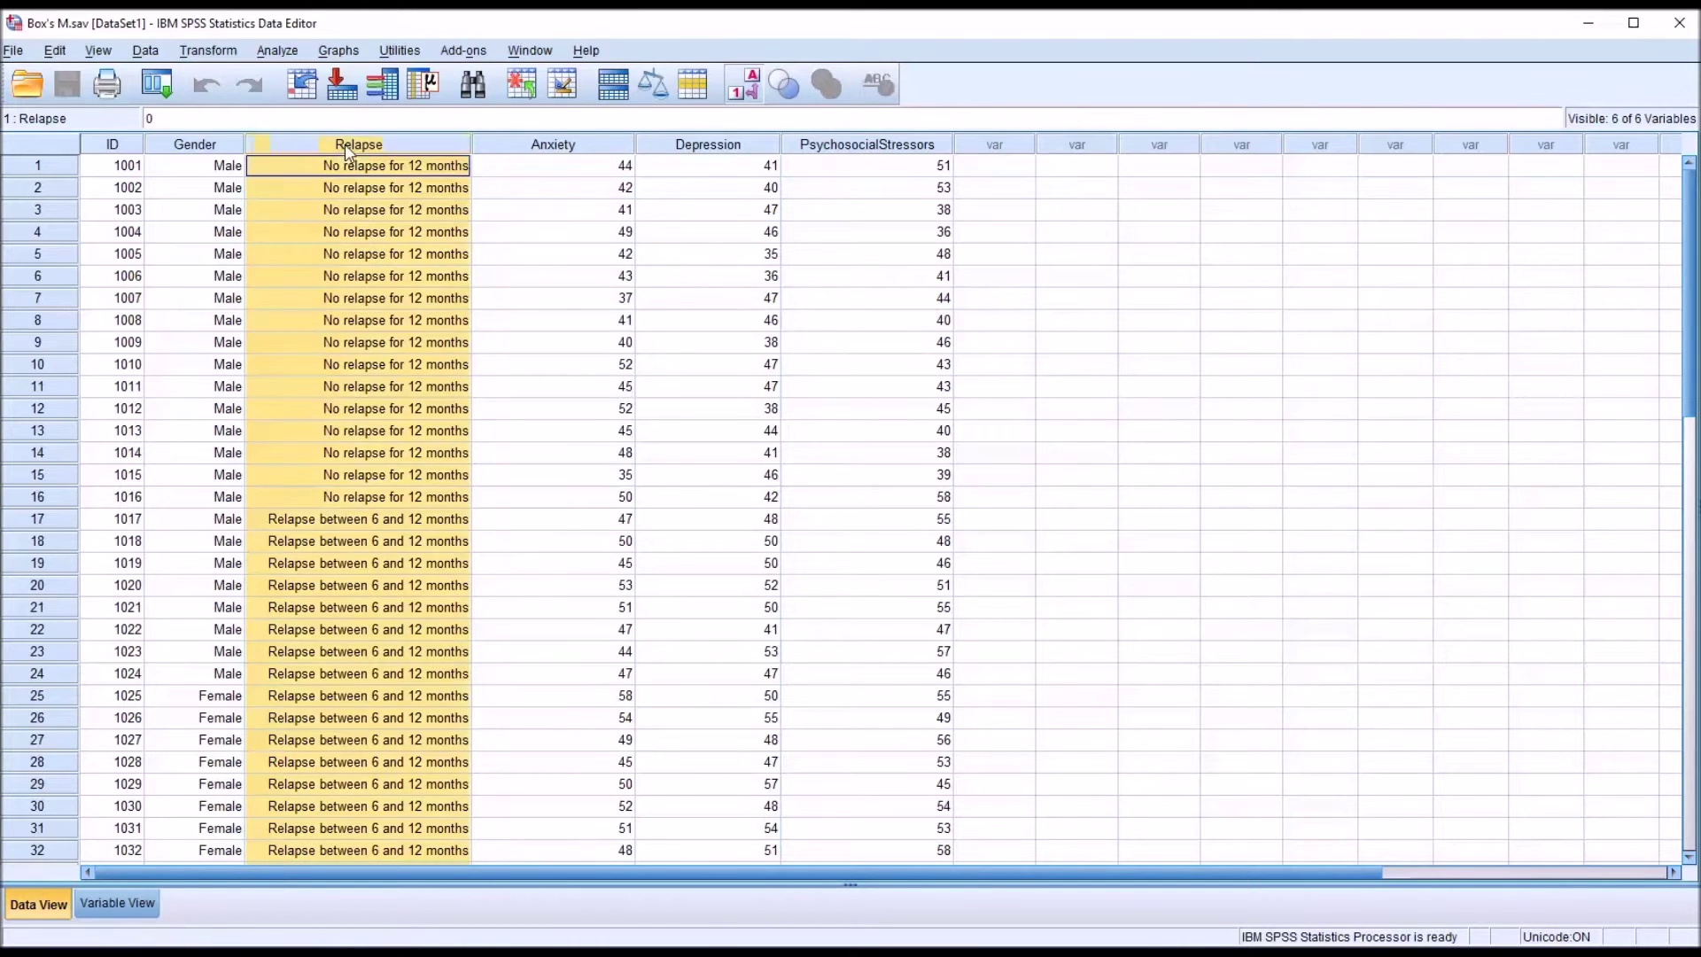
click(293, 186)
click(295, 171)
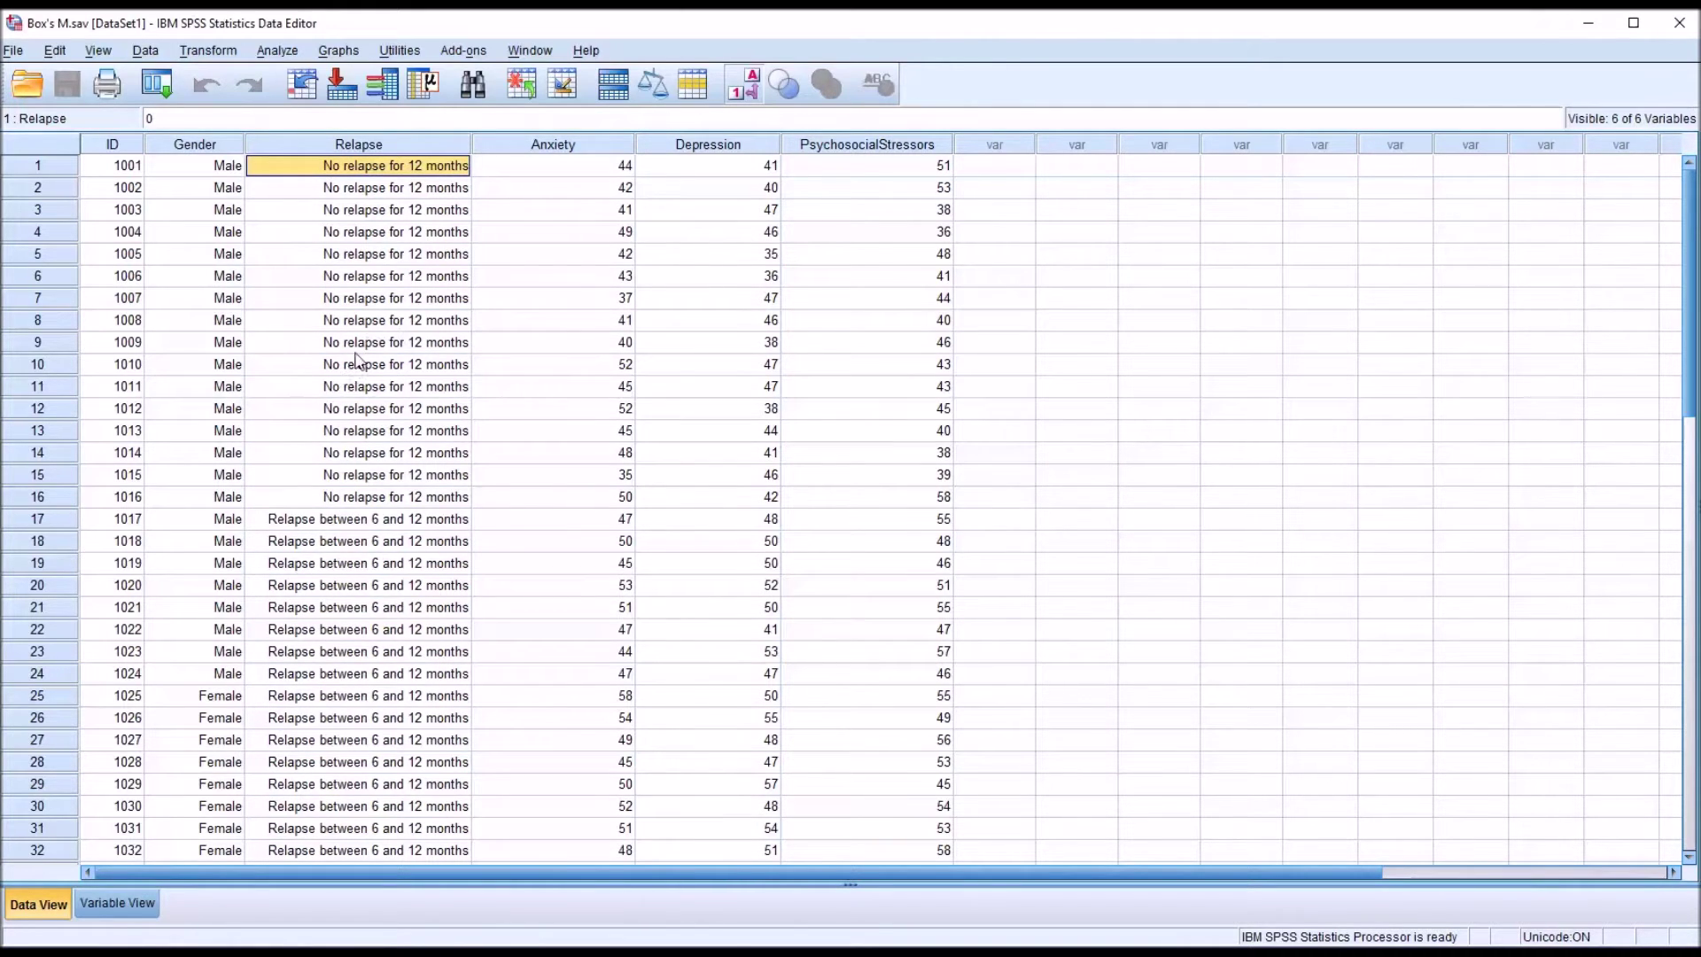
click(344, 147)
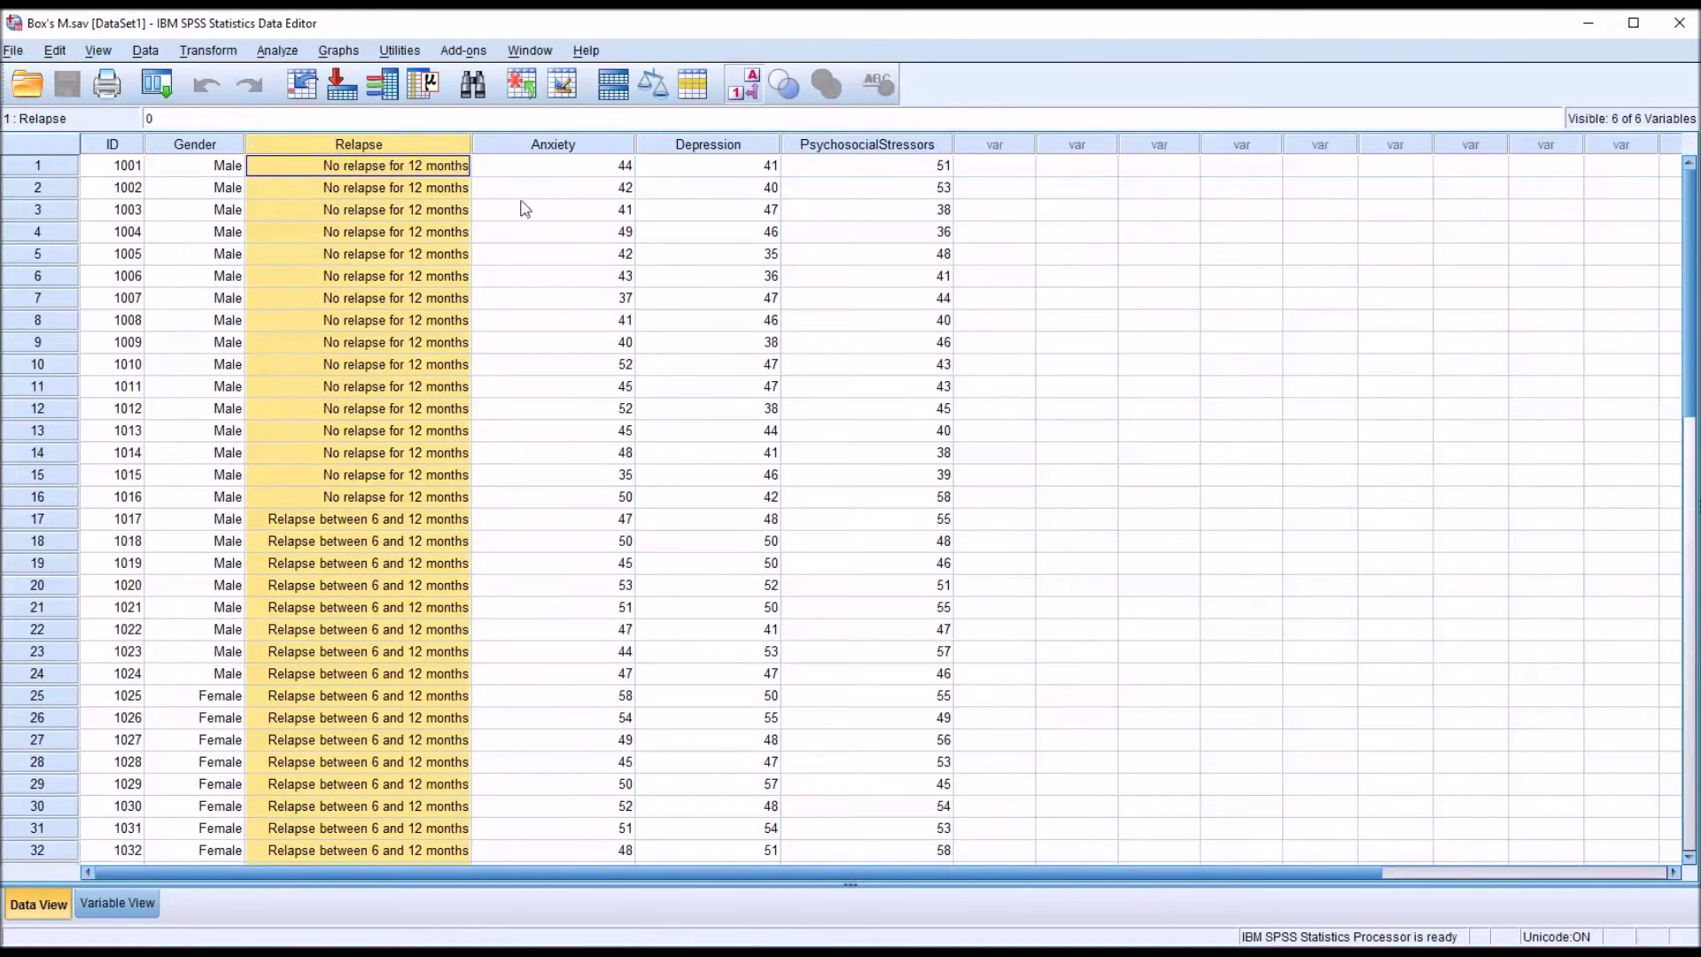
drag(569, 172, 828, 170)
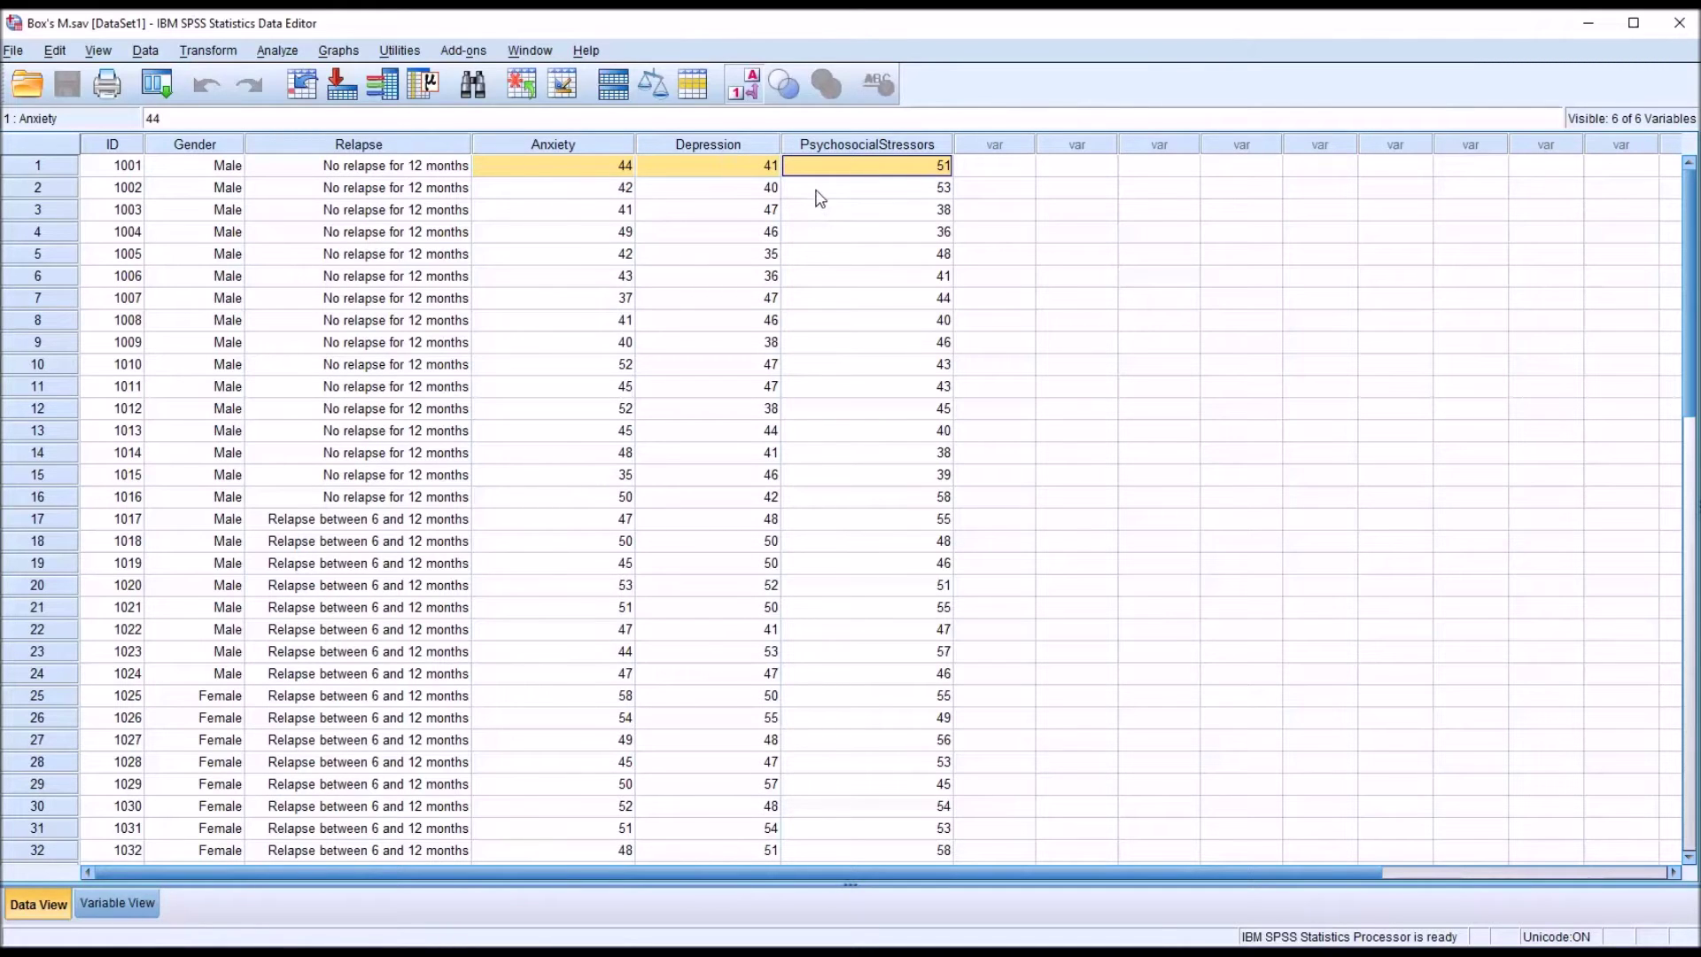
click(974, 166)
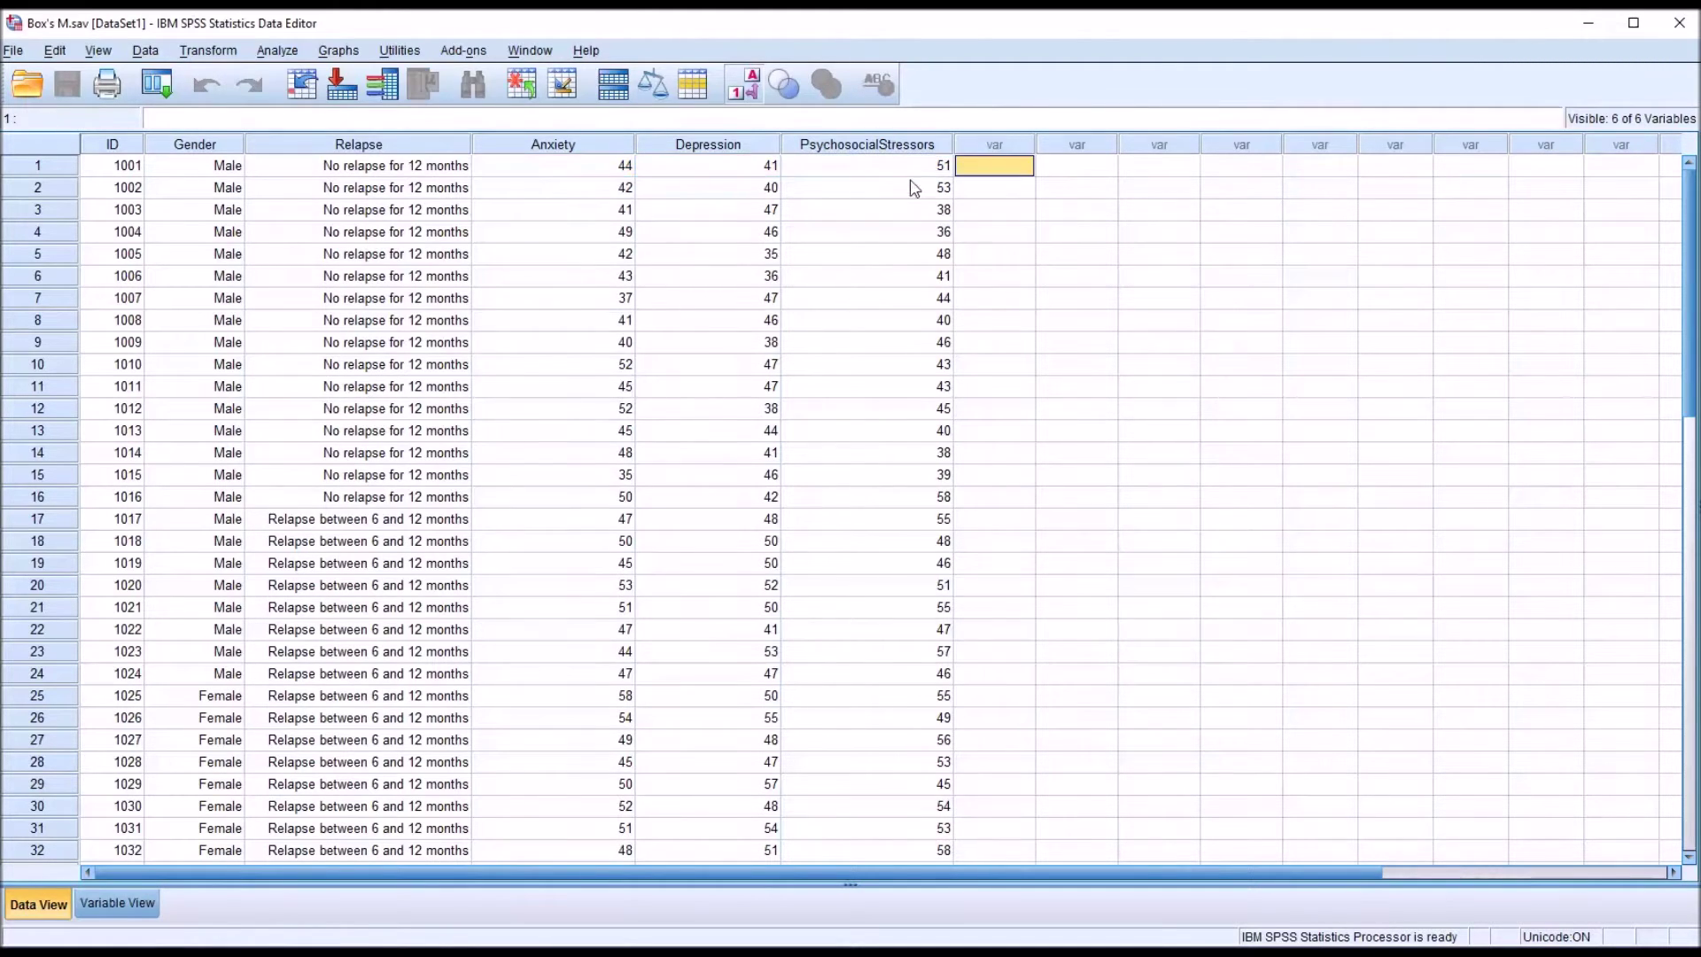
Point out the Anxiety, Depression and PsychosocialStressors scores of cases 1 and 2, then the Relapse column.
click(814, 173)
click(728, 173)
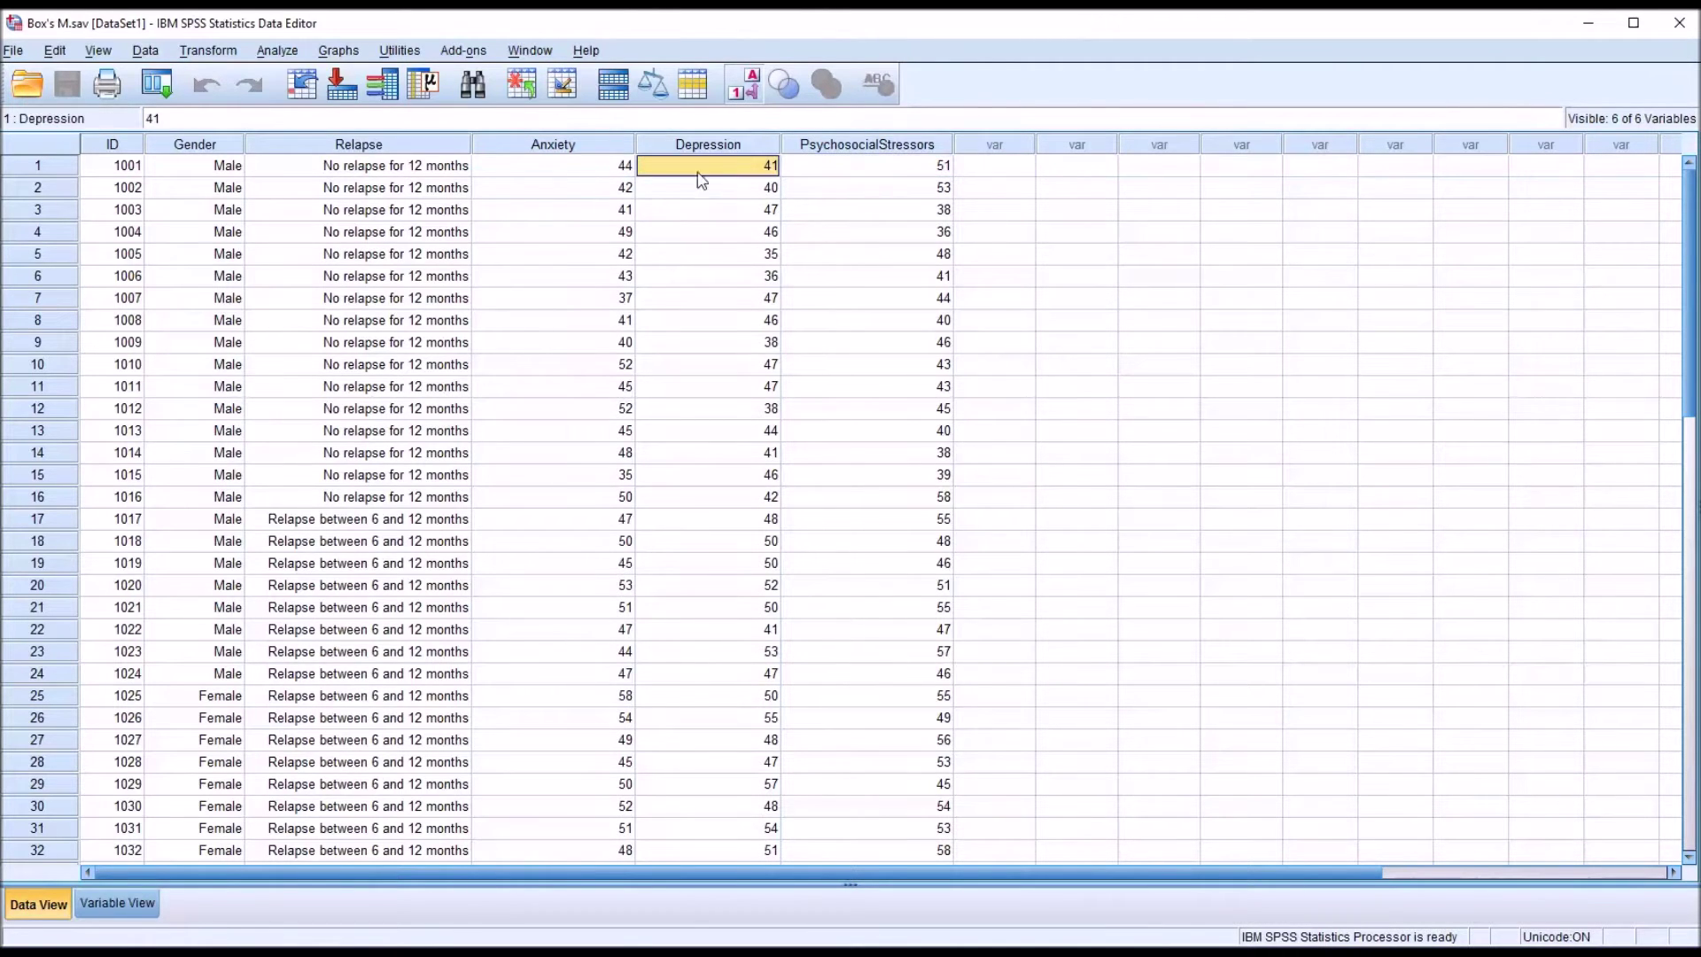
click(598, 172)
click(597, 189)
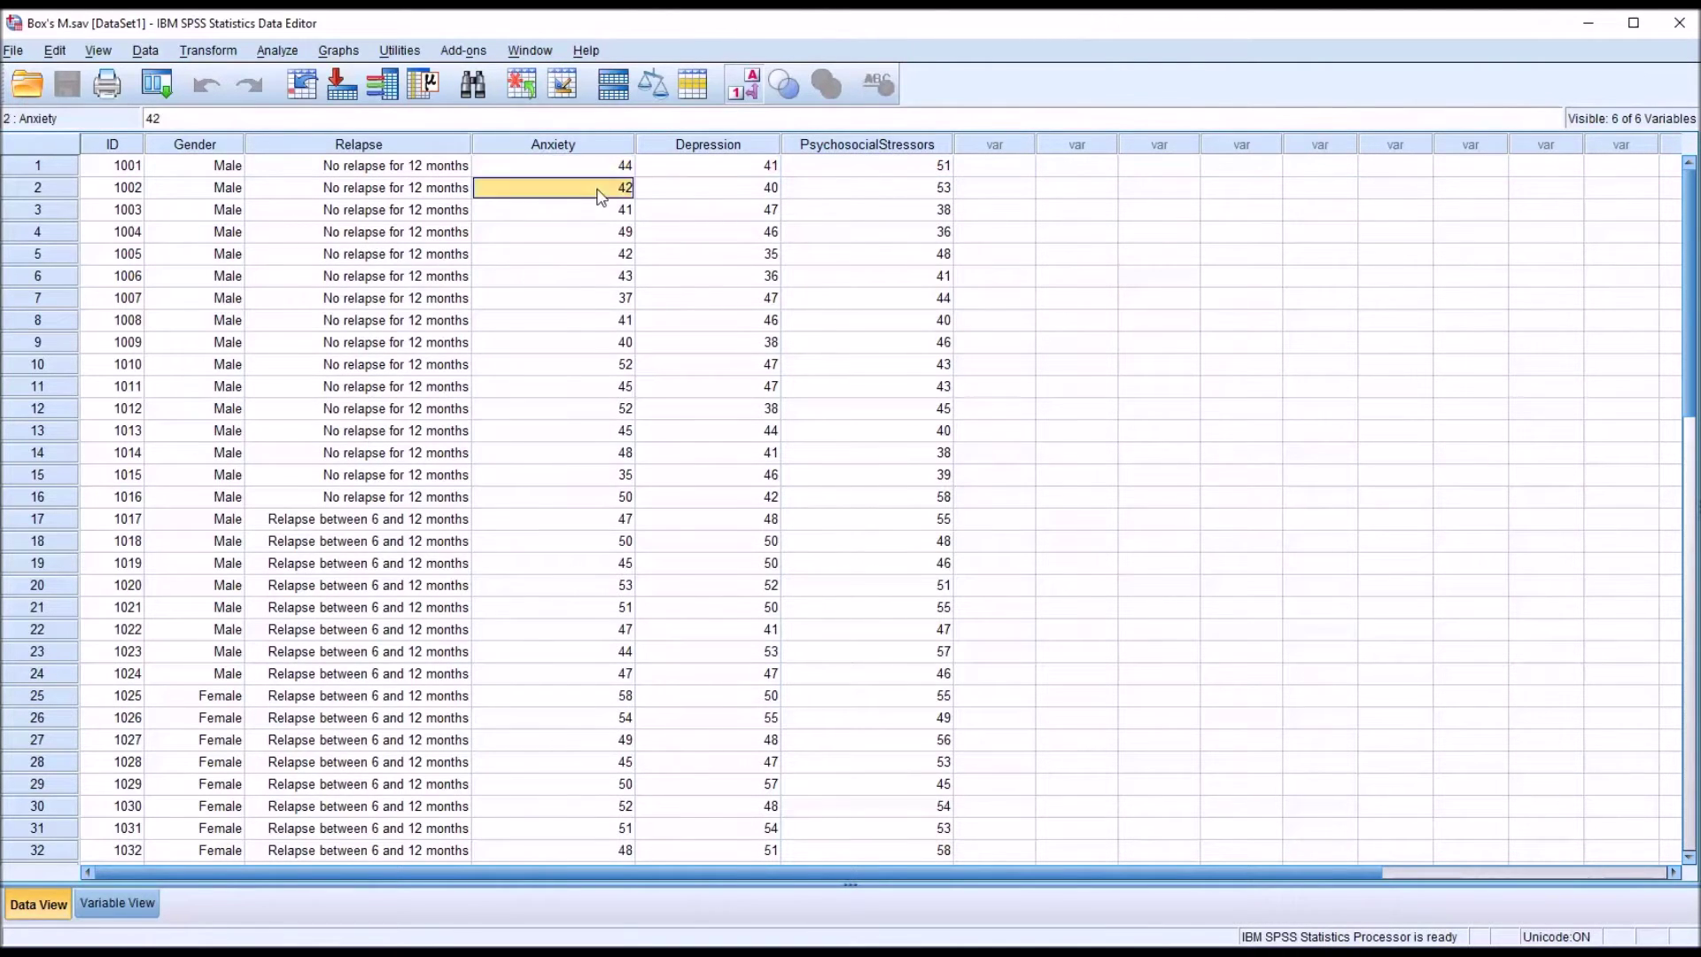
click(671, 188)
click(813, 193)
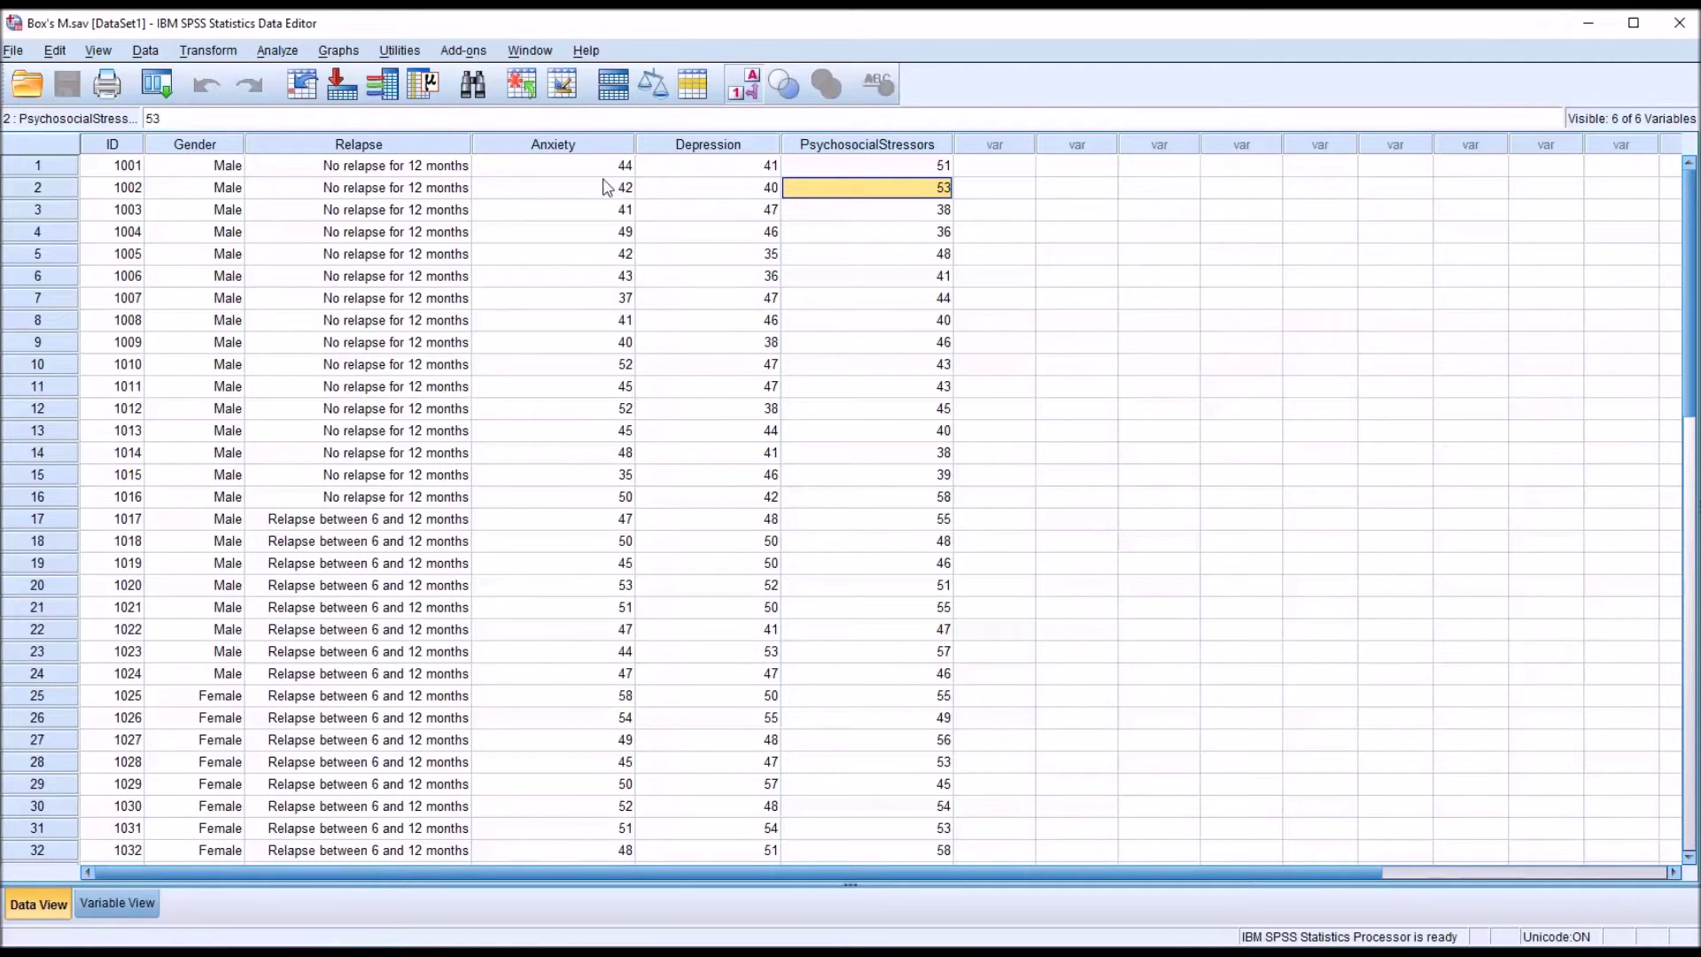
drag(588, 168, 817, 176)
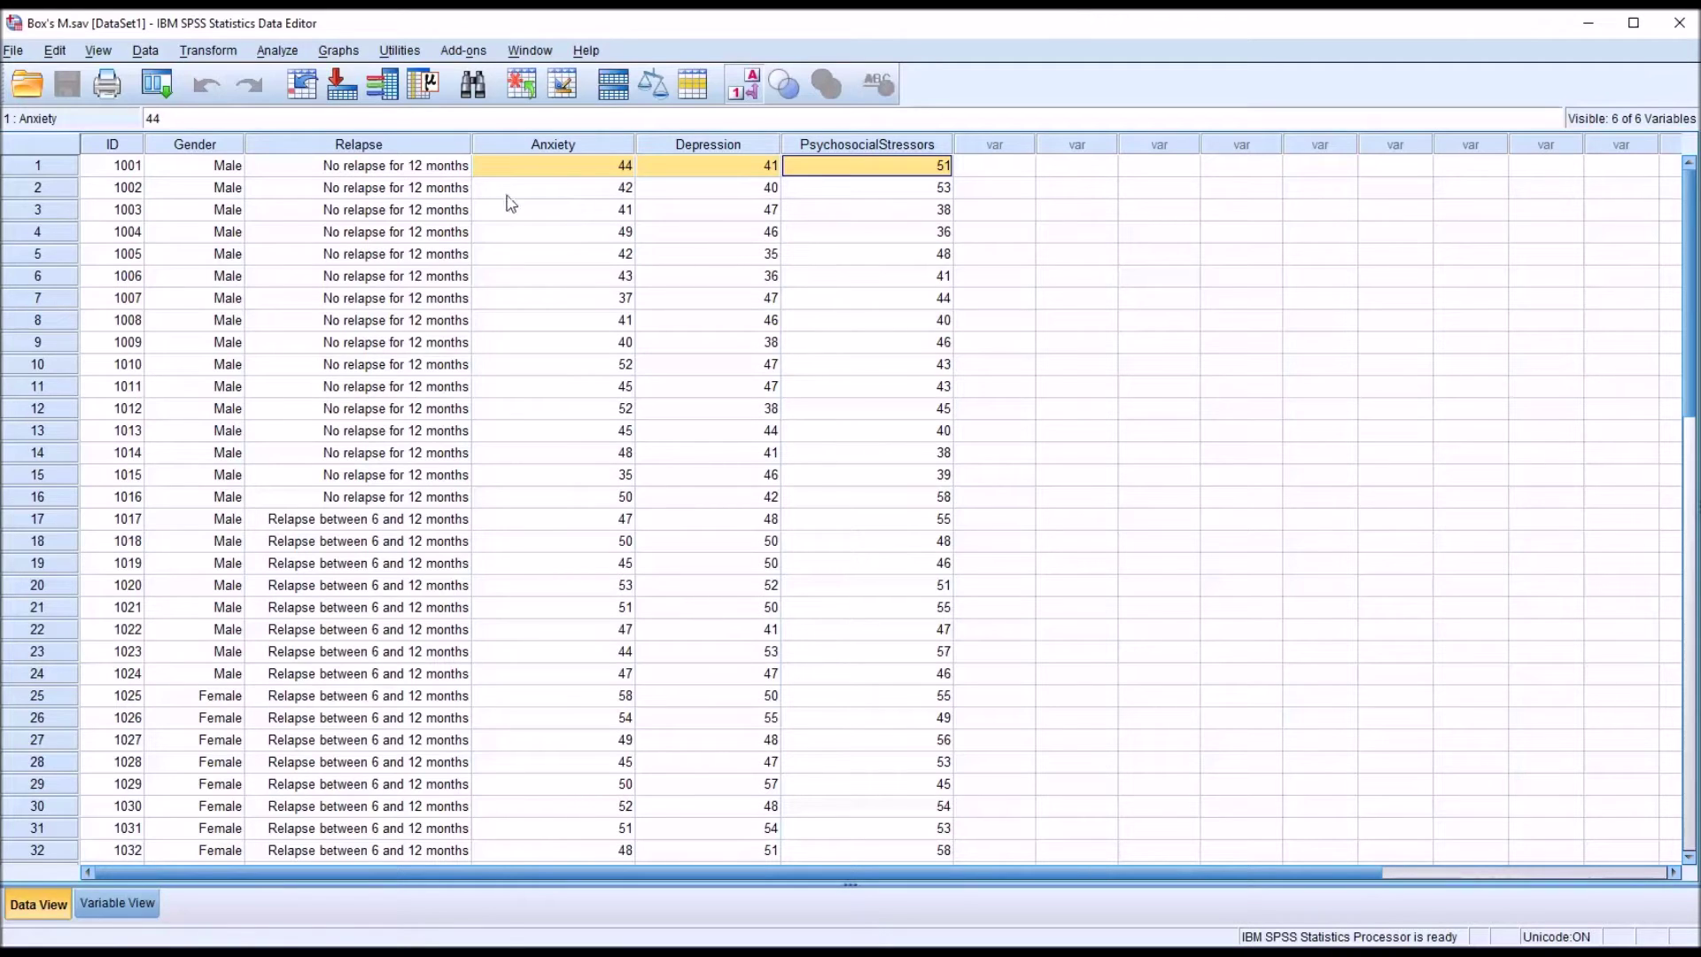
click(322, 142)
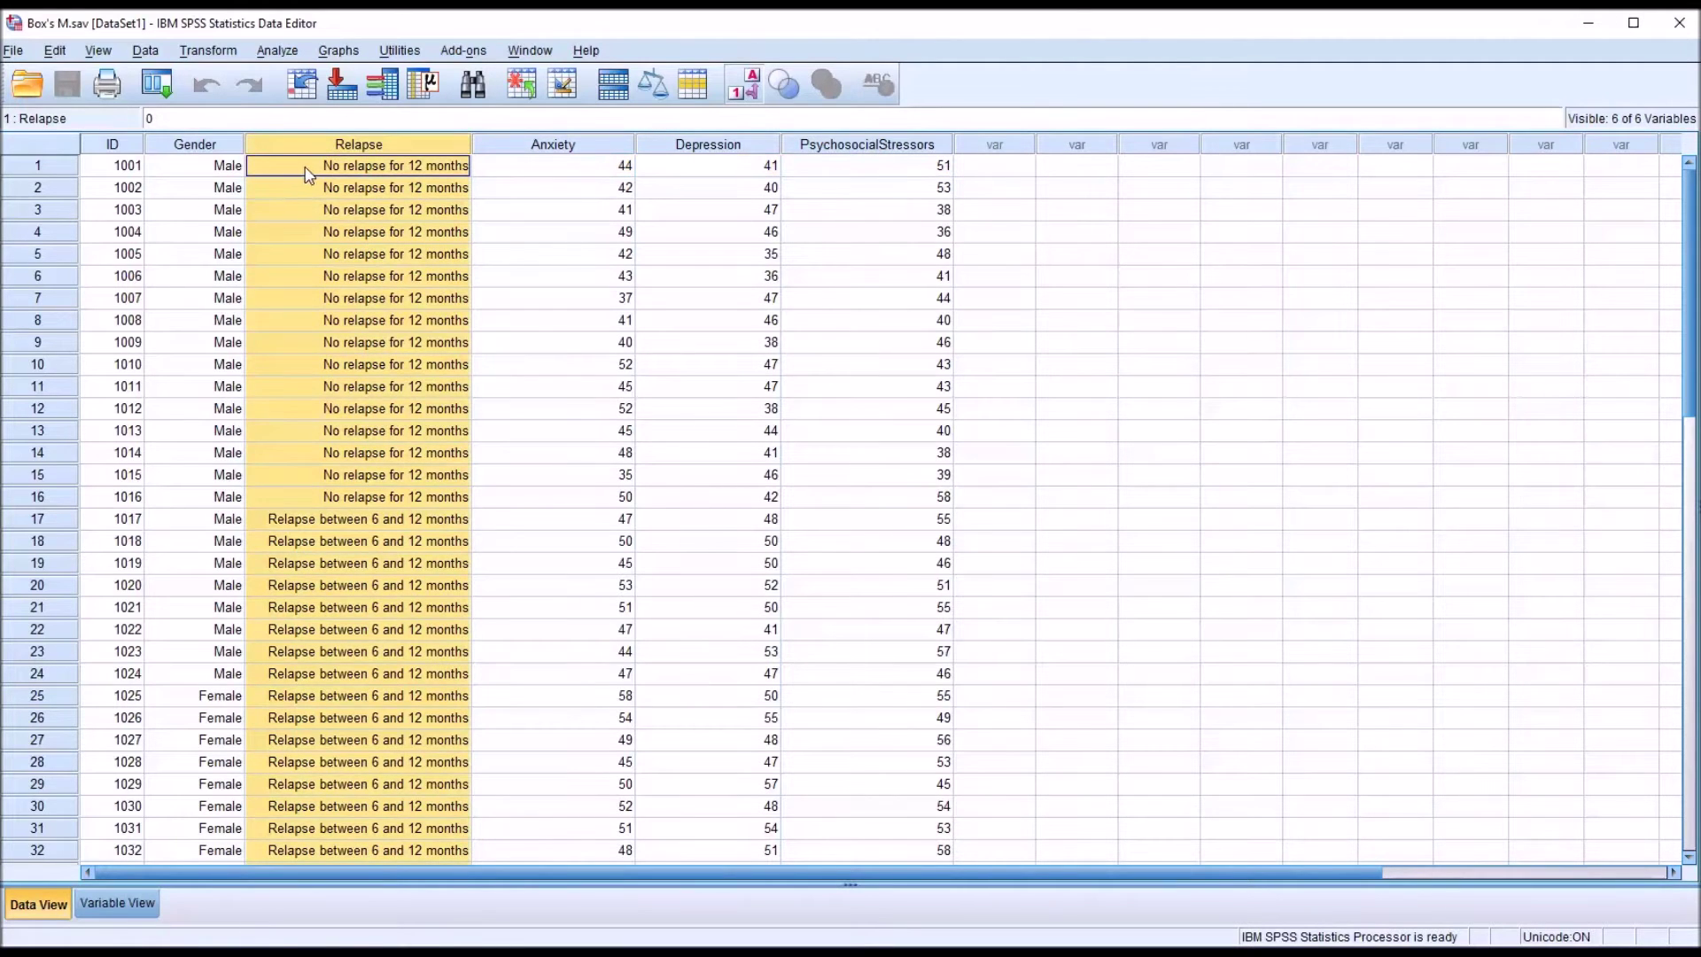
click(405, 183)
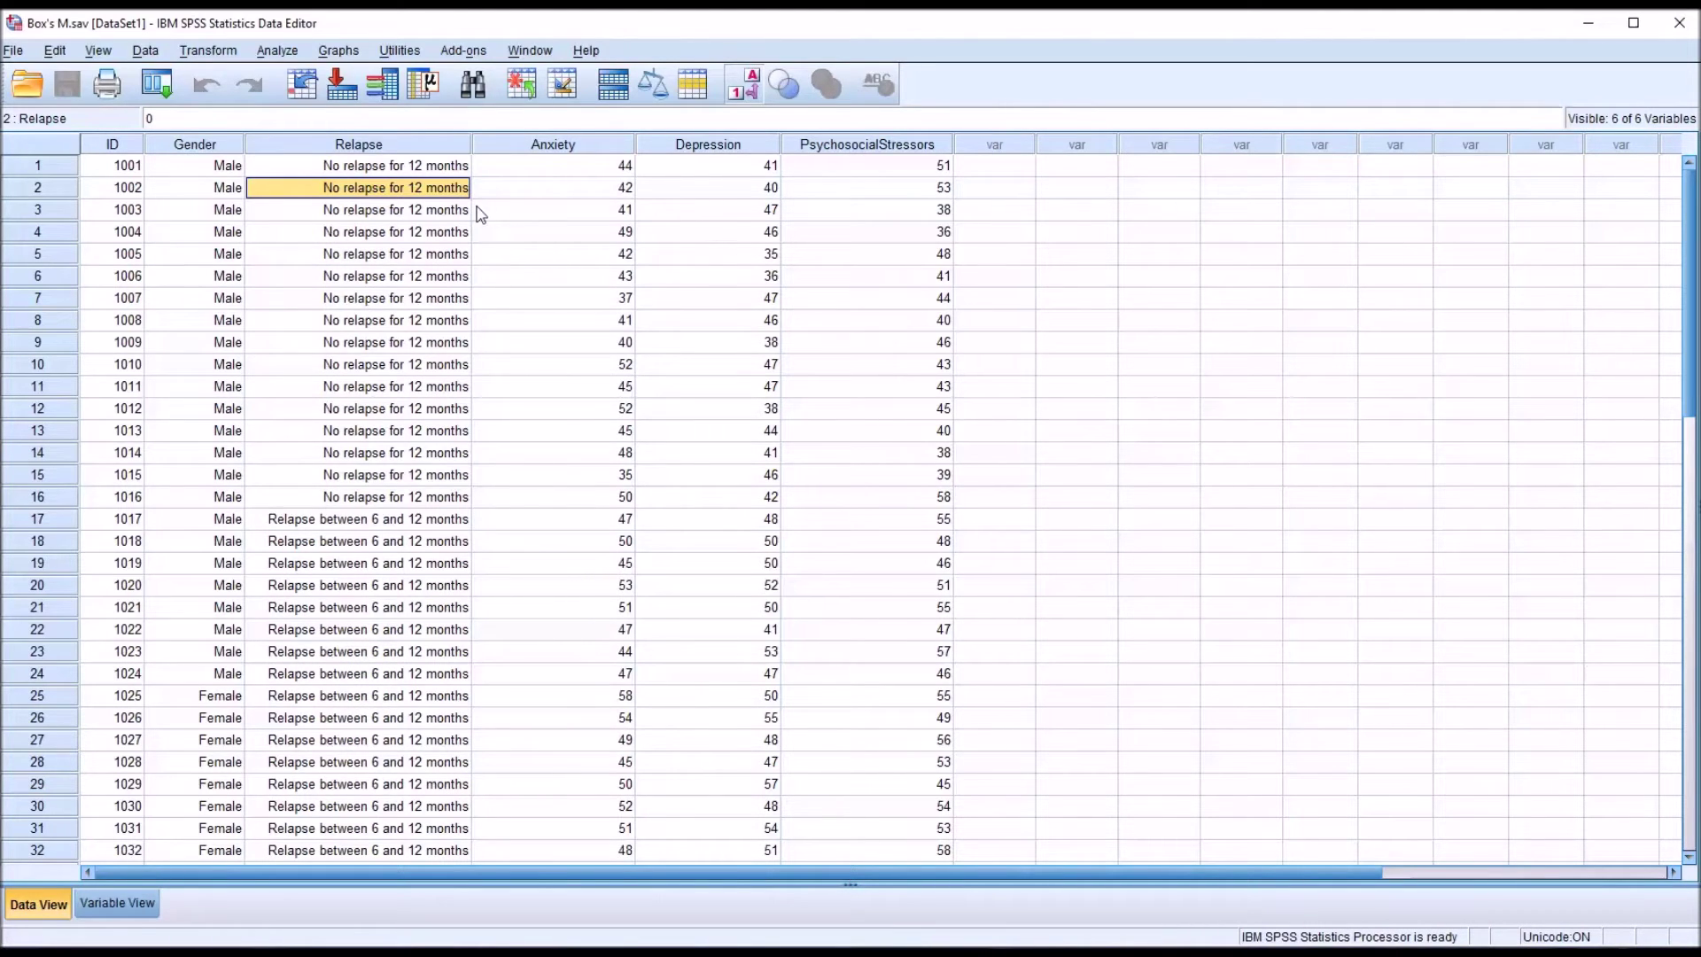
Set up a Multivariate GLM with Anxiety, Depression, PsychosocialStressors as dependents and Relapse as fixed factor.
click(278, 52)
mouse_move(318, 155)
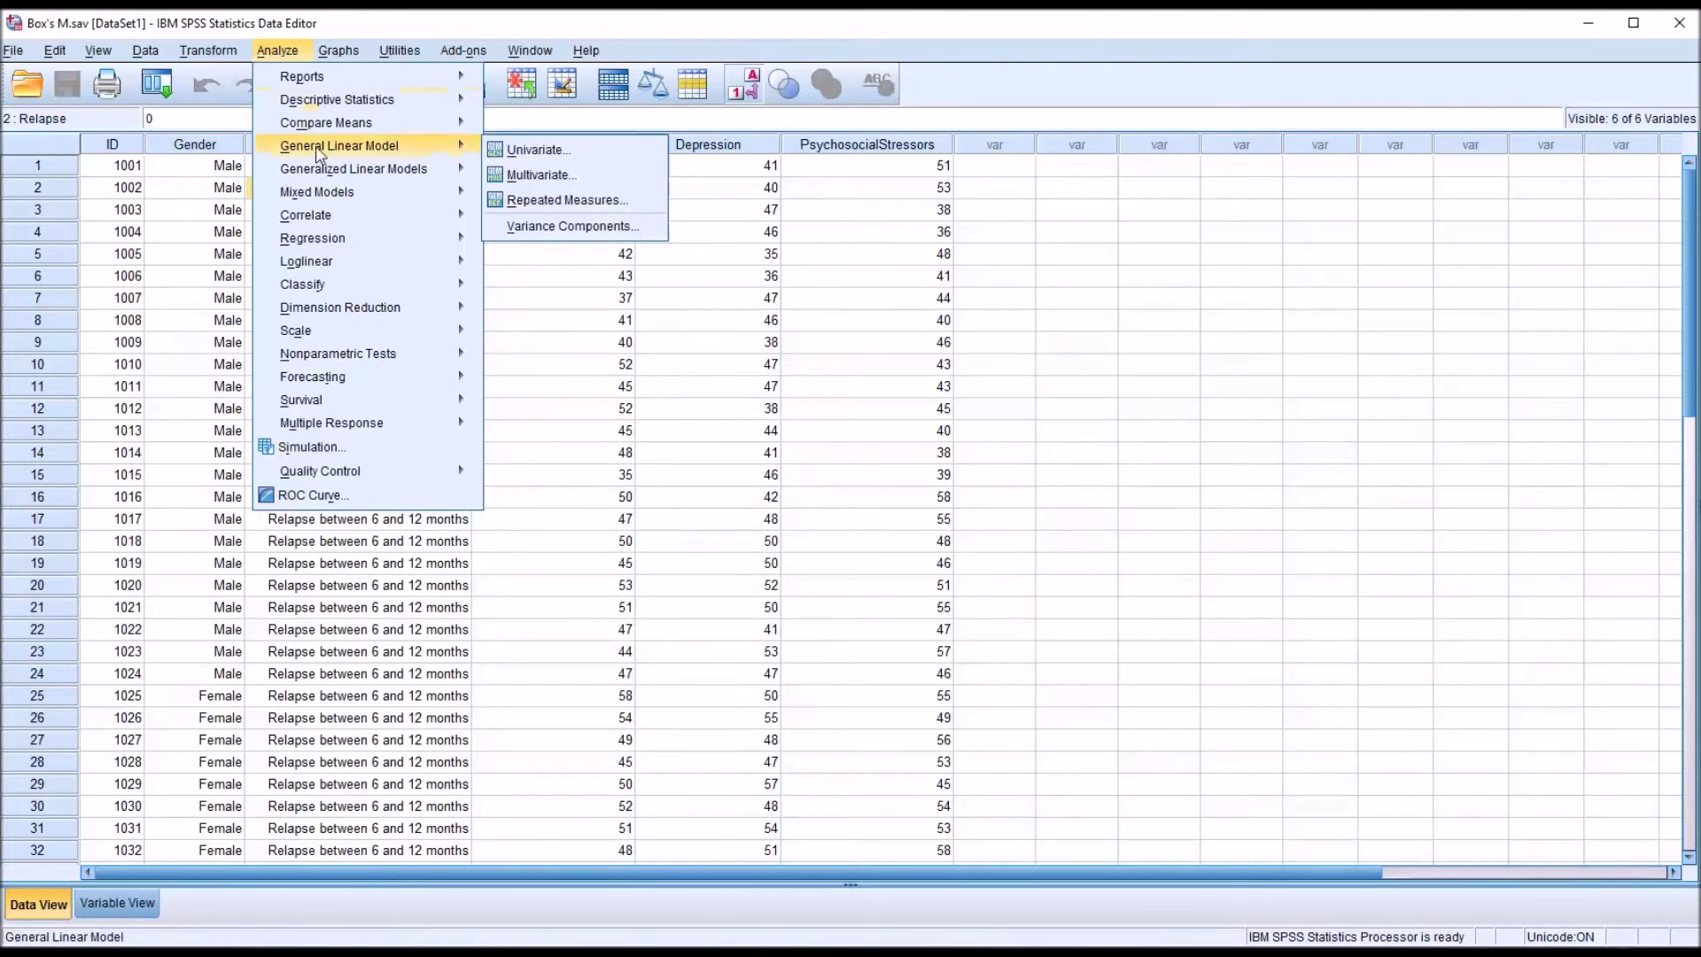
click(537, 176)
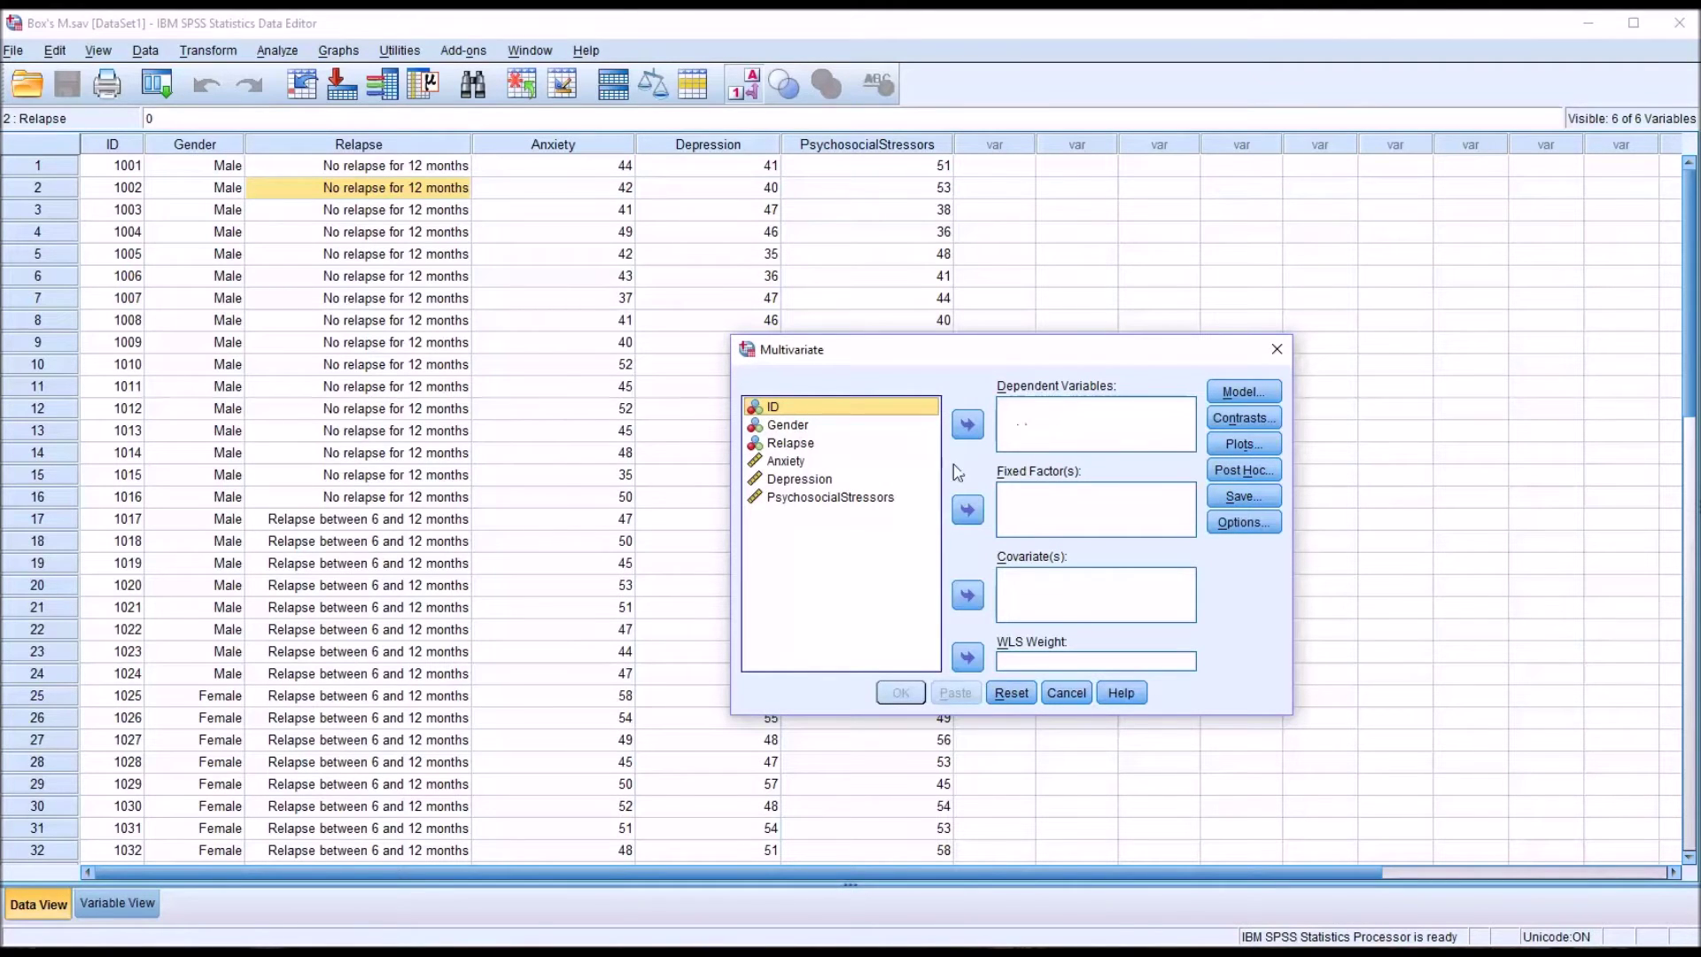
double_click(793, 462)
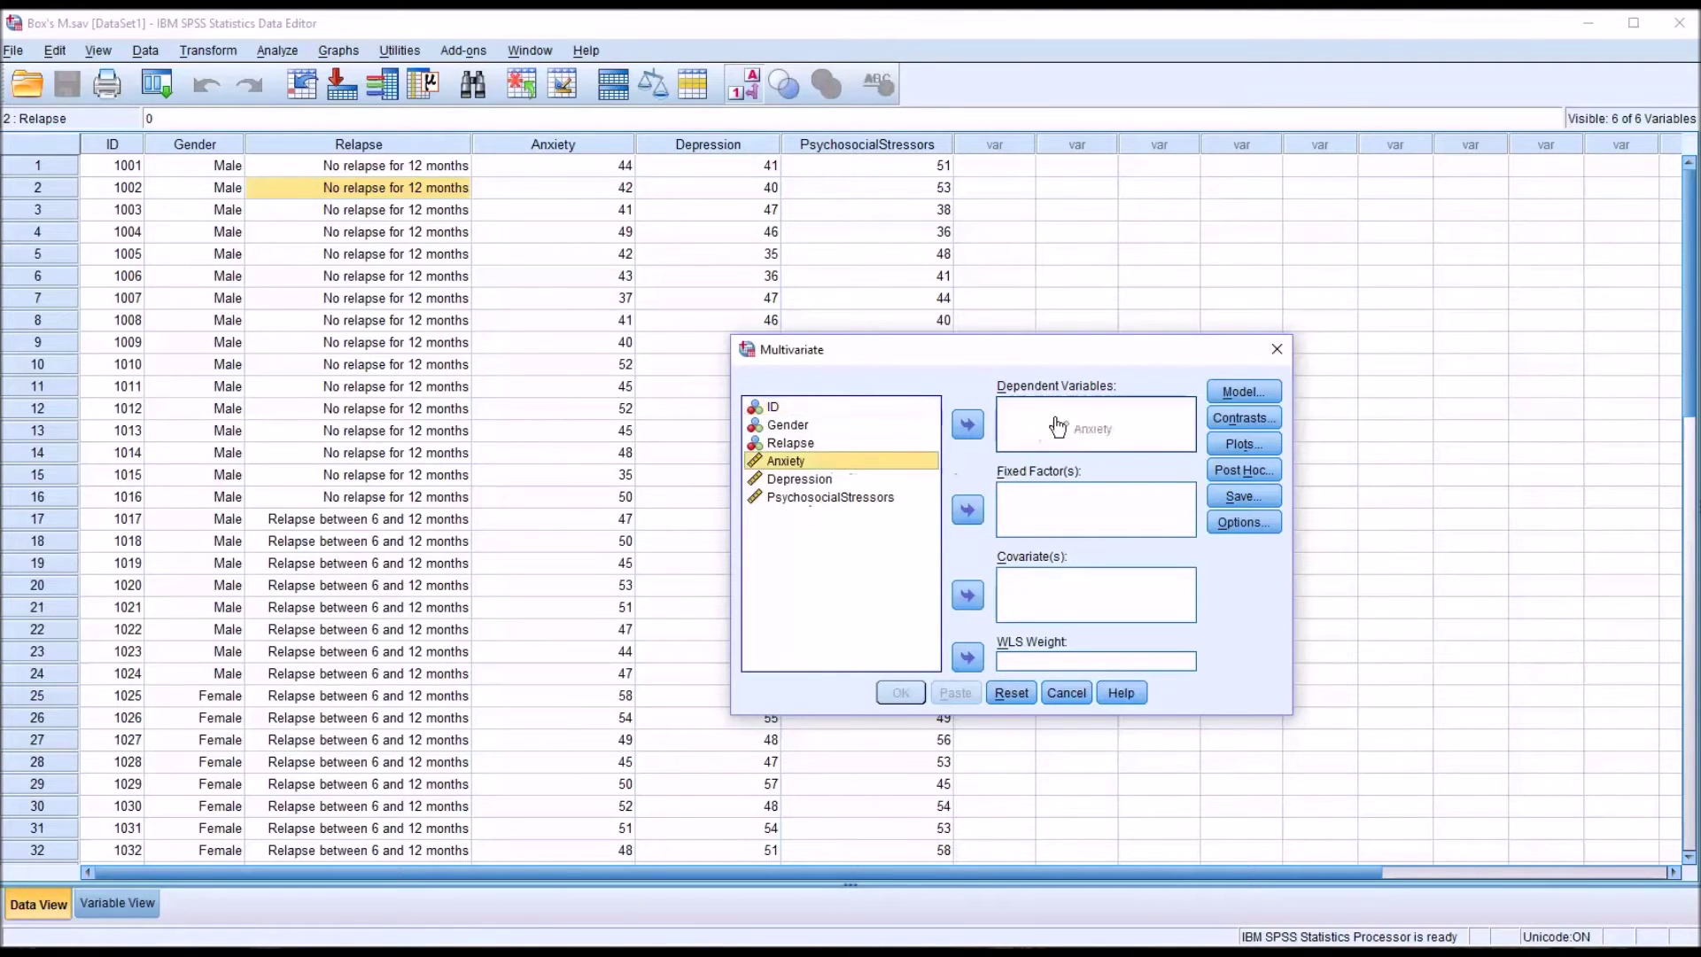
double_click(837, 461)
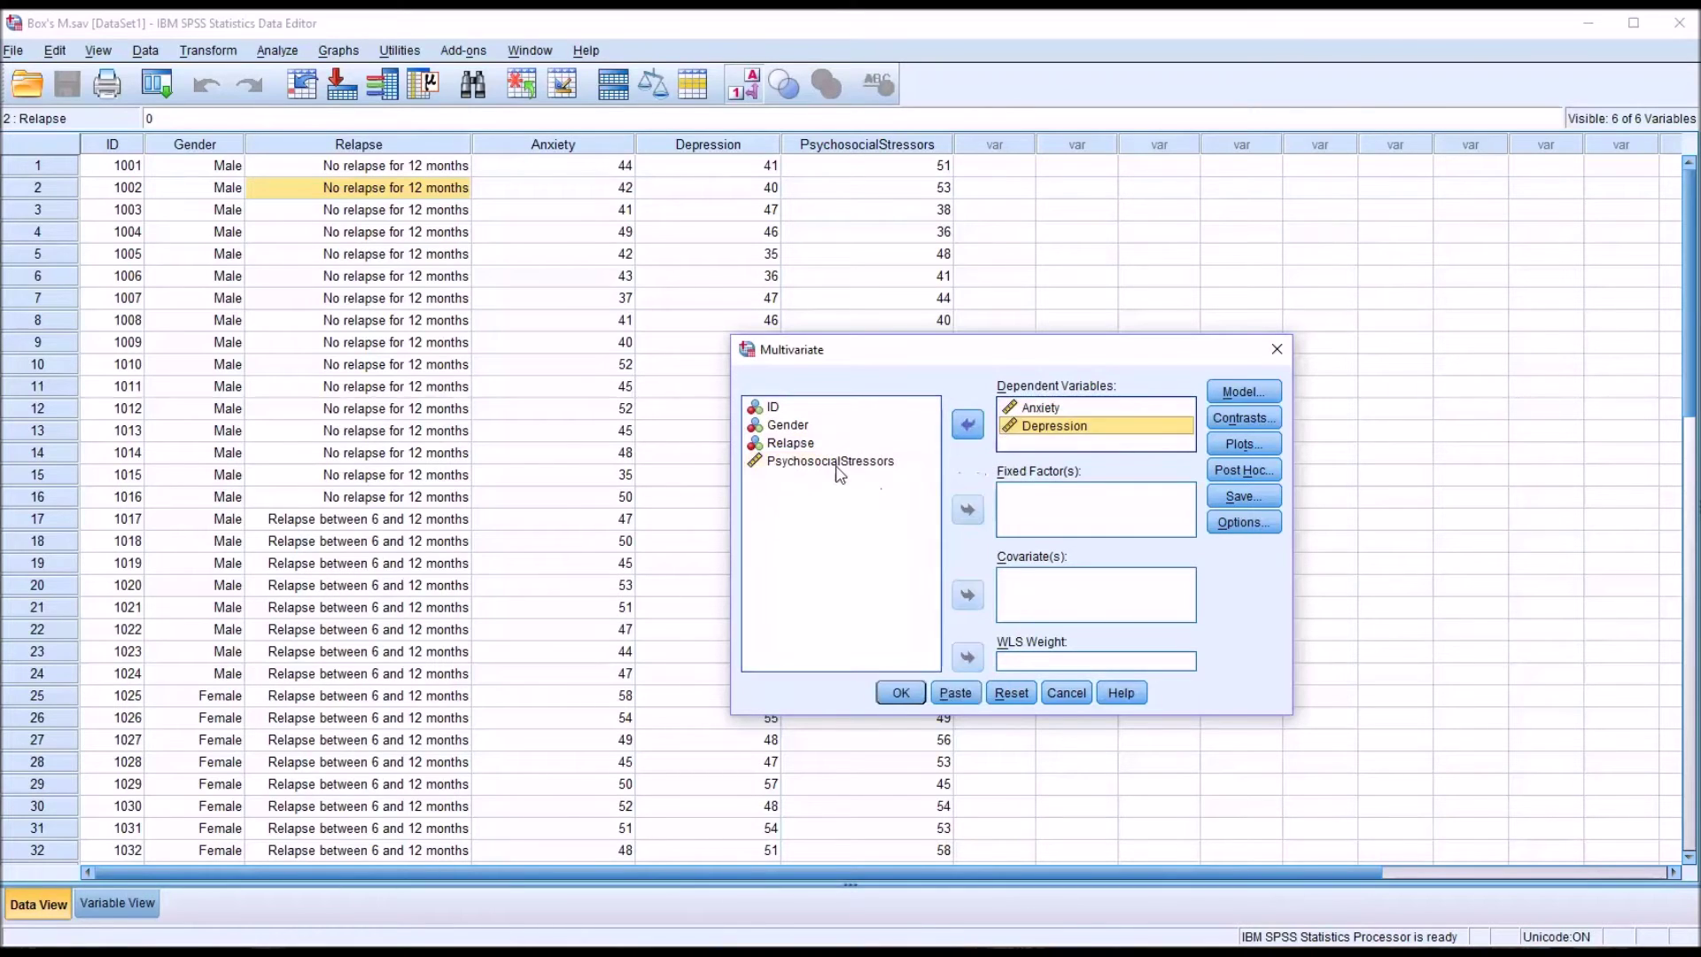
drag(835, 465, 1017, 450)
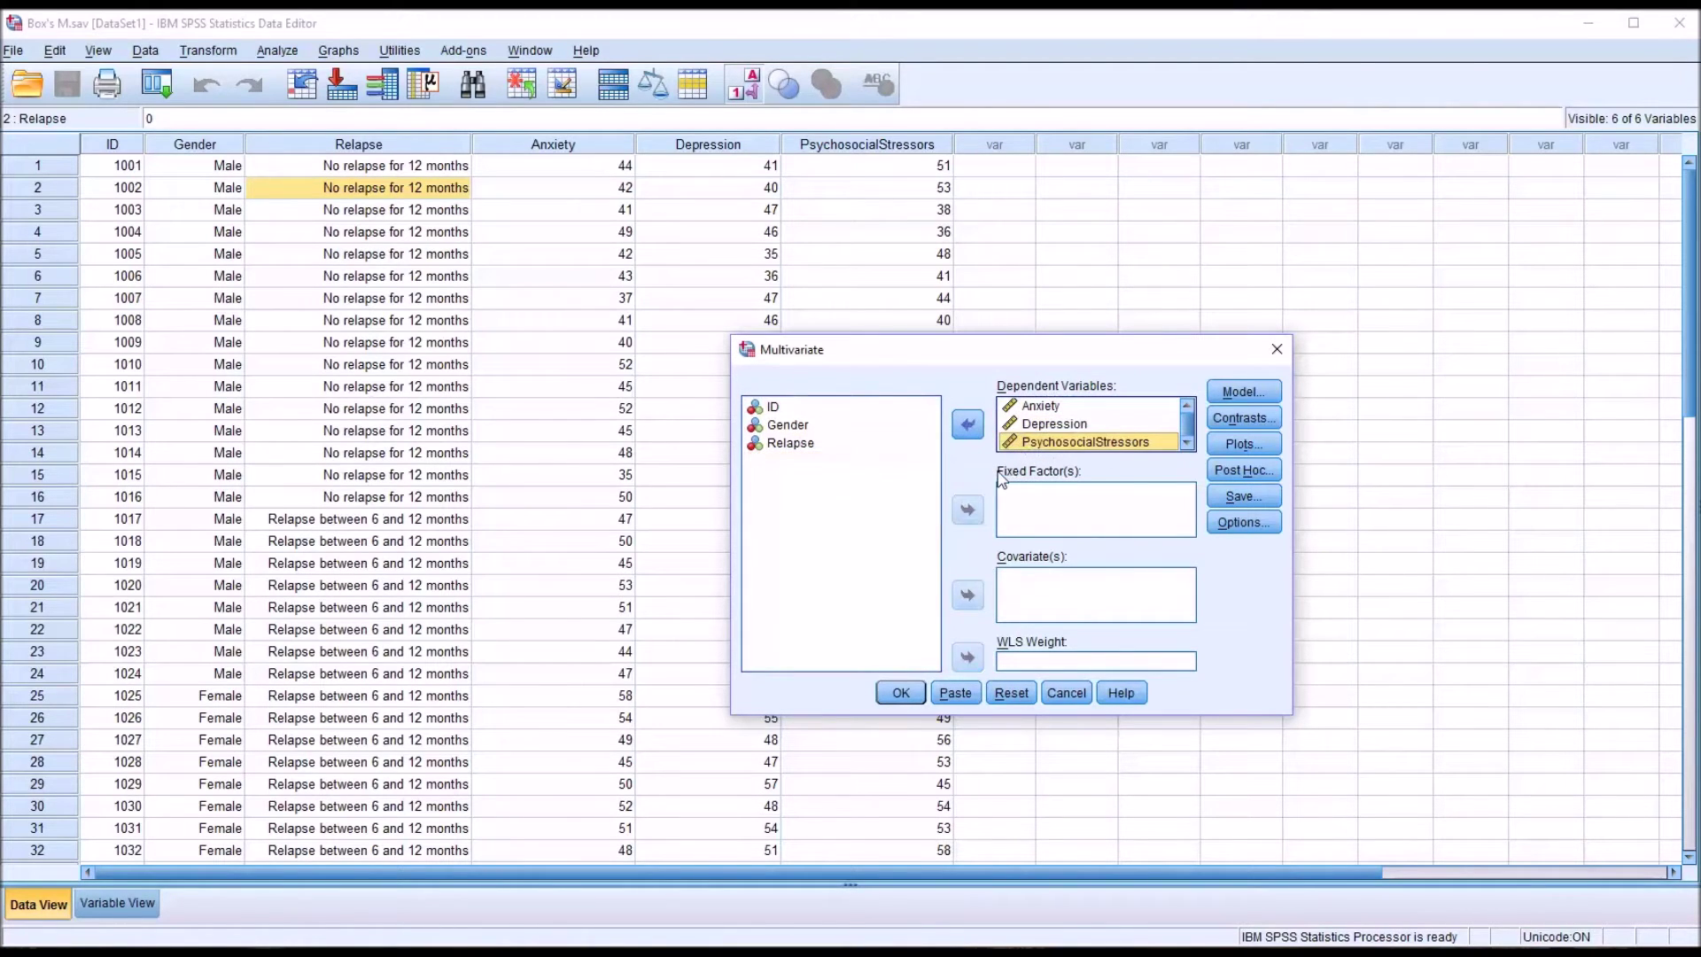
drag(775, 447, 1036, 518)
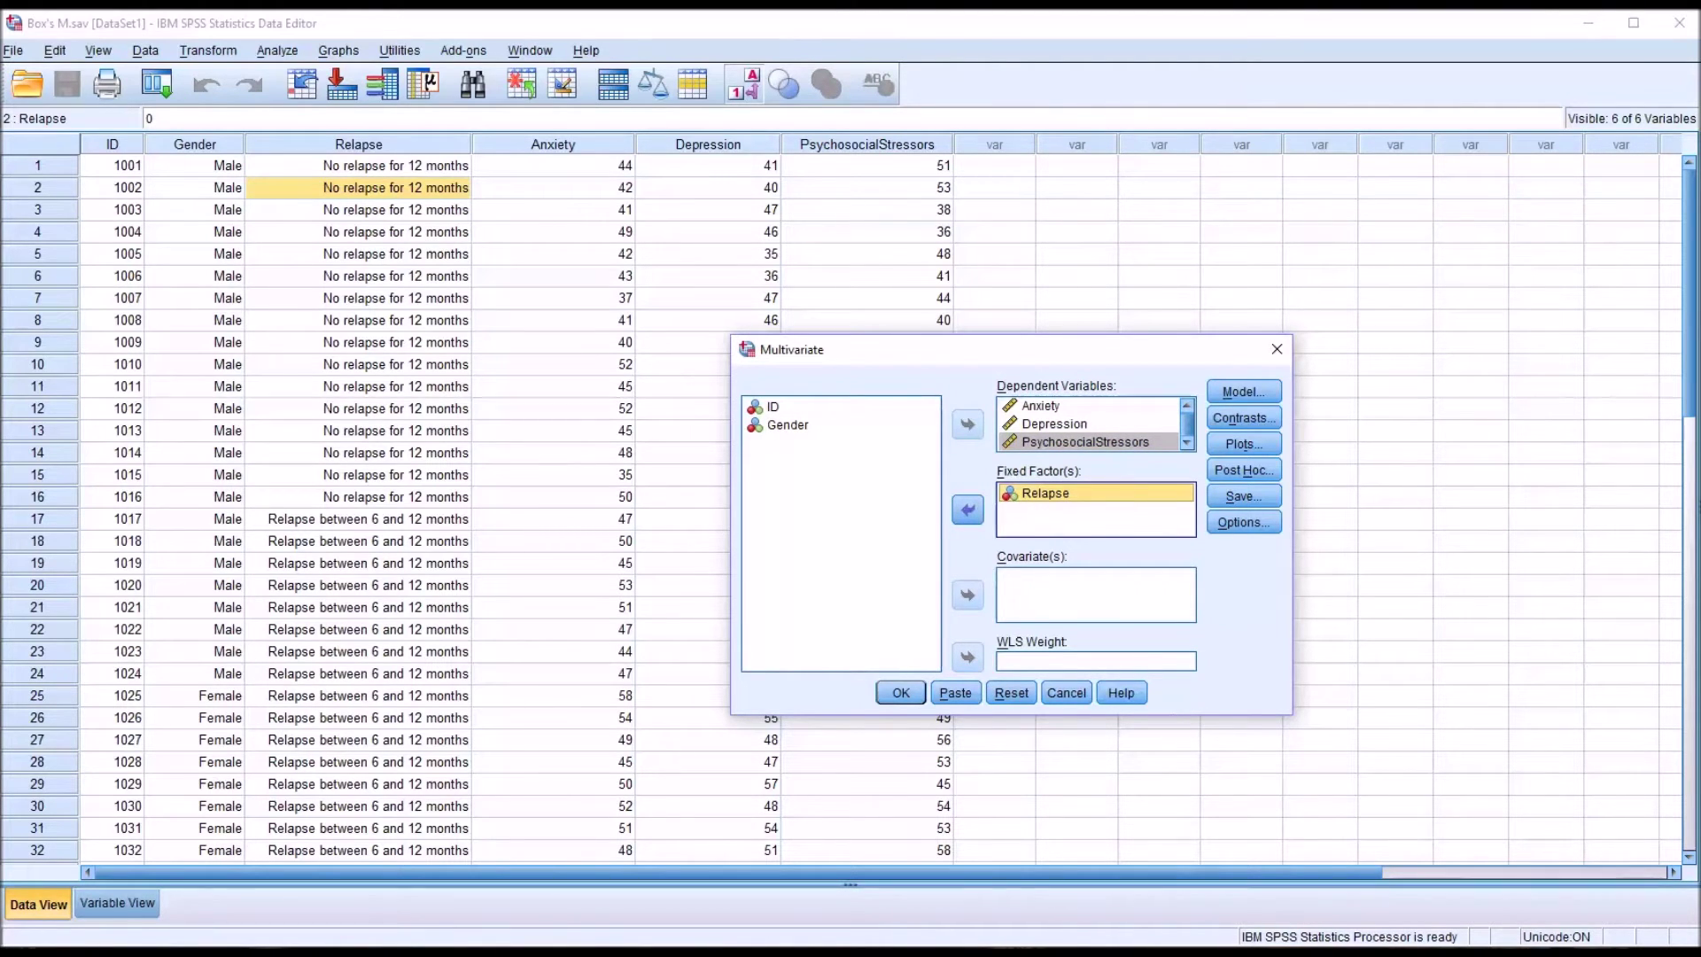
Request homogeneity tests in the options and run the MANOVA.
click(1240, 524)
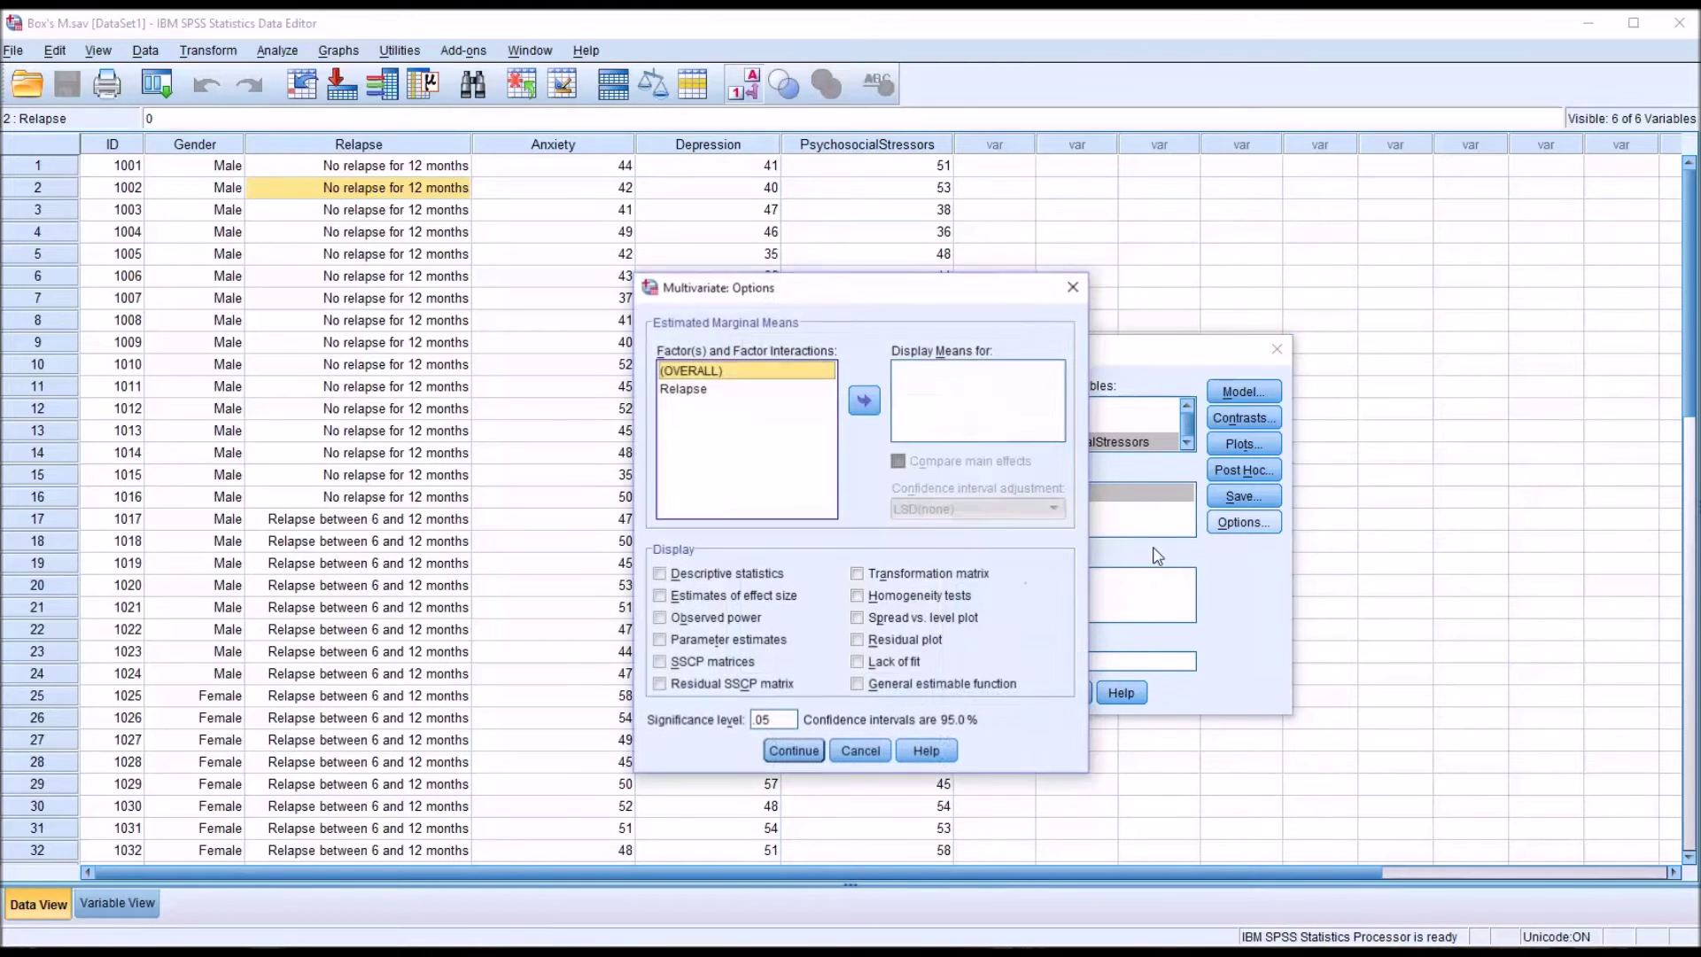
click(858, 596)
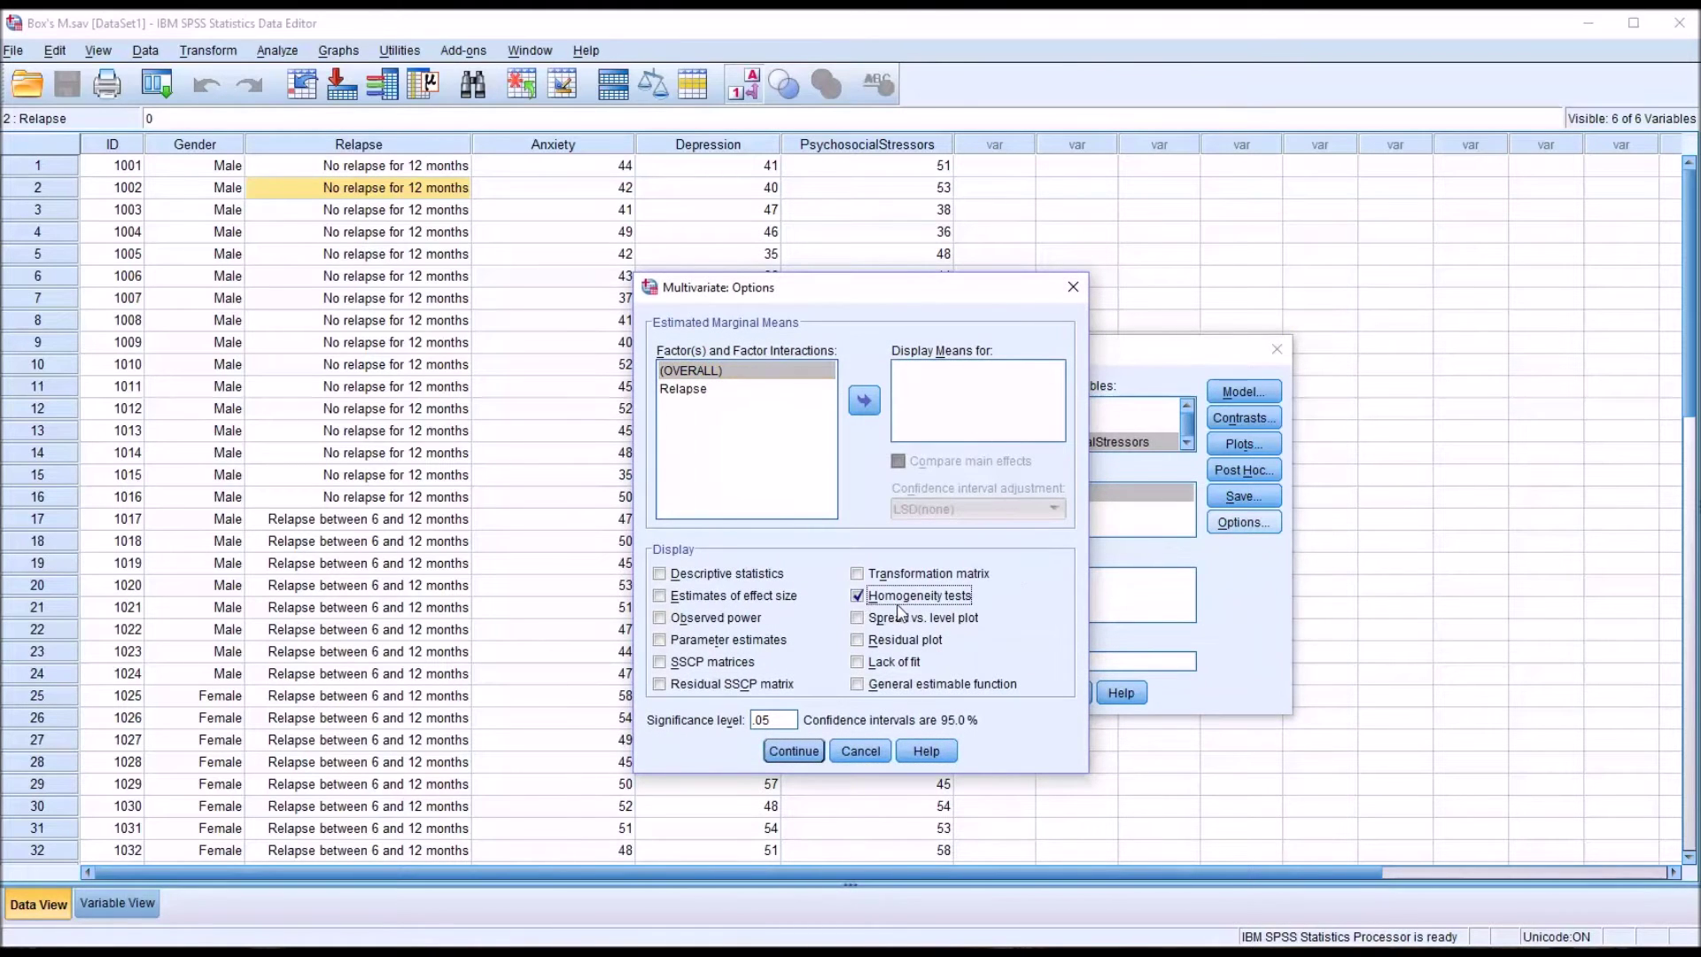
click(794, 751)
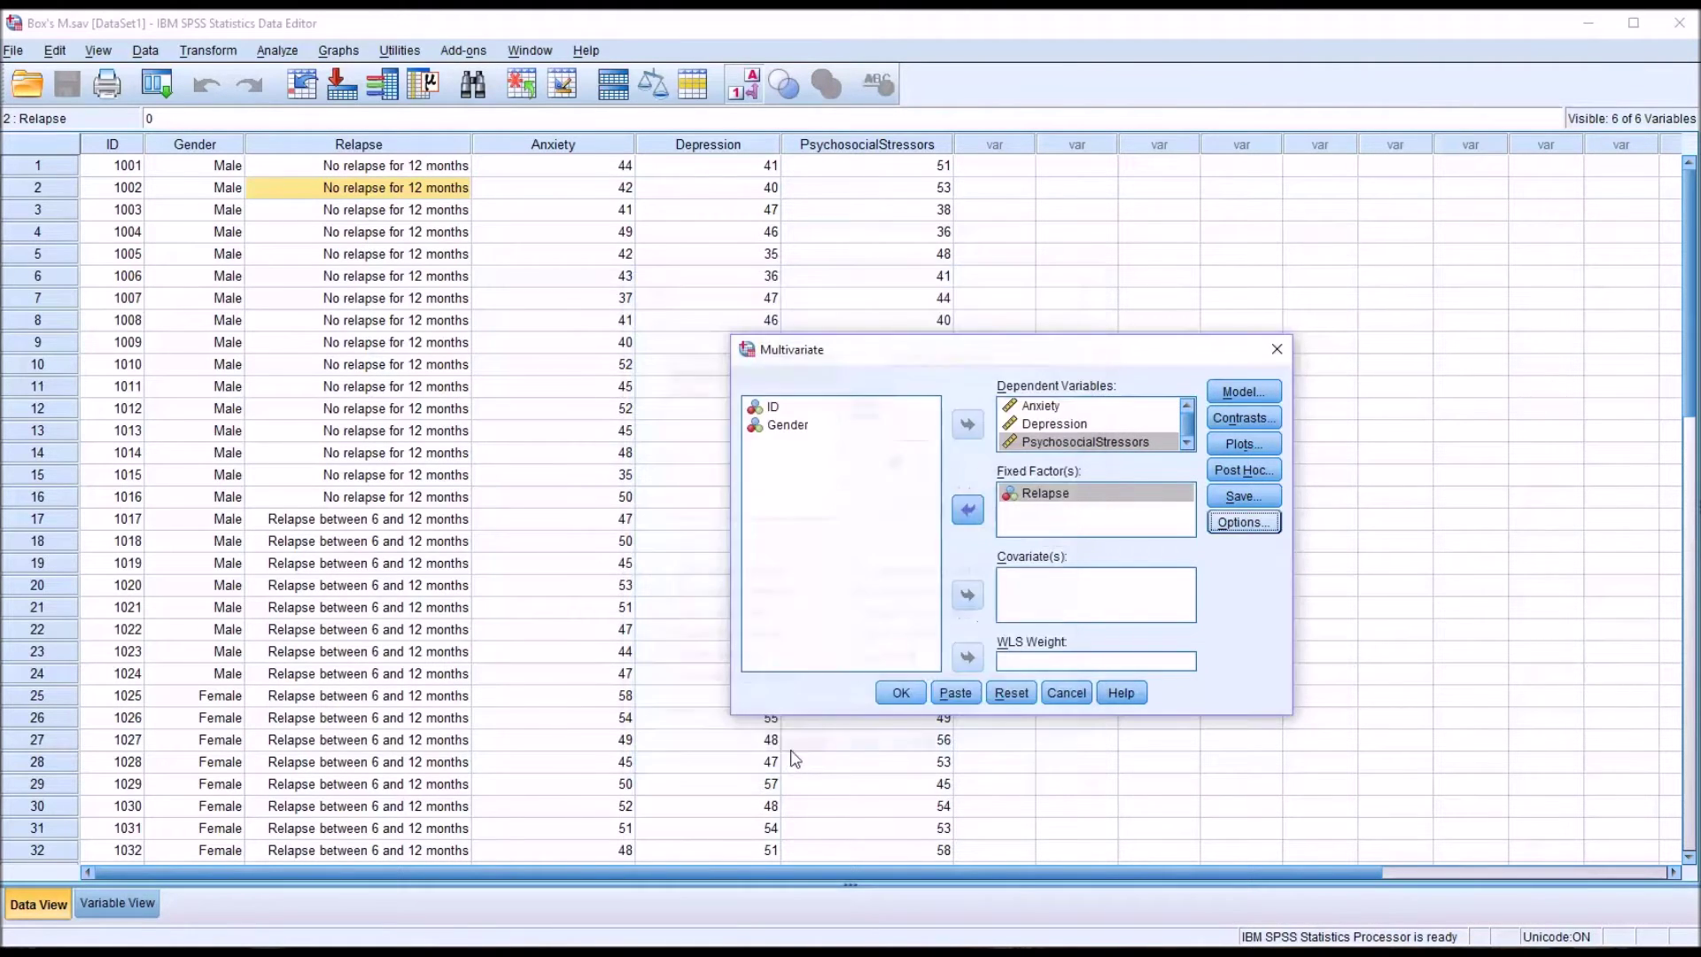
click(901, 694)
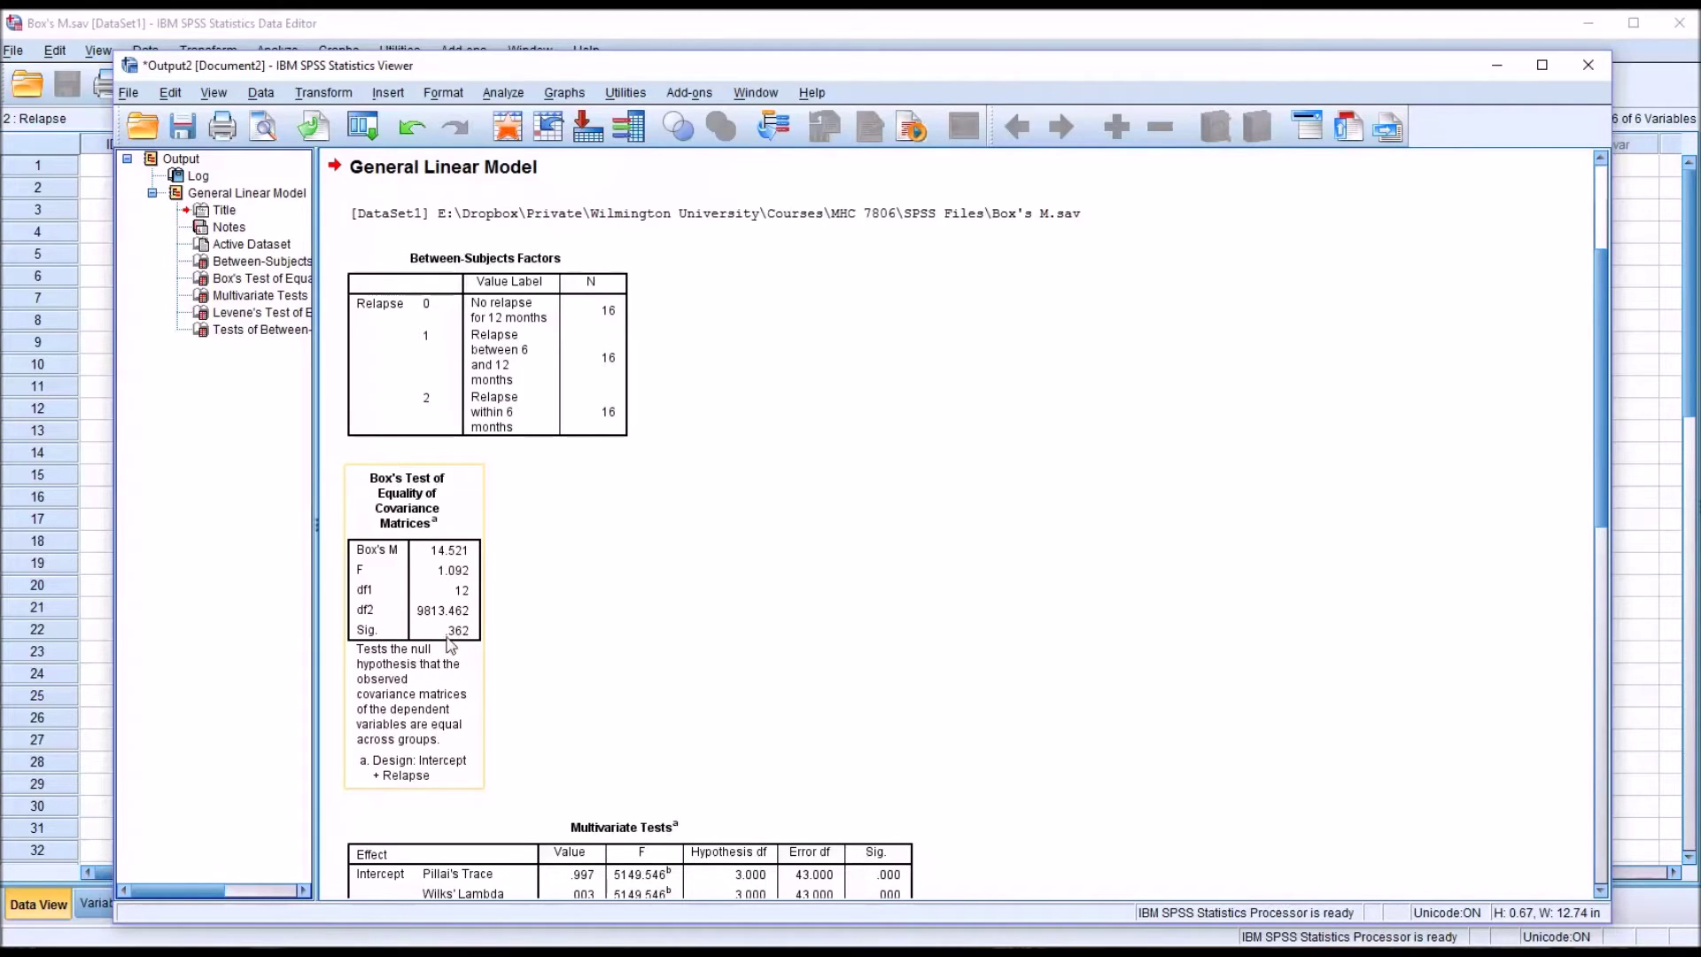
Review the Box's Test table showing M = 14.521, F = 1.092, Sig. = .362.
click(657, 714)
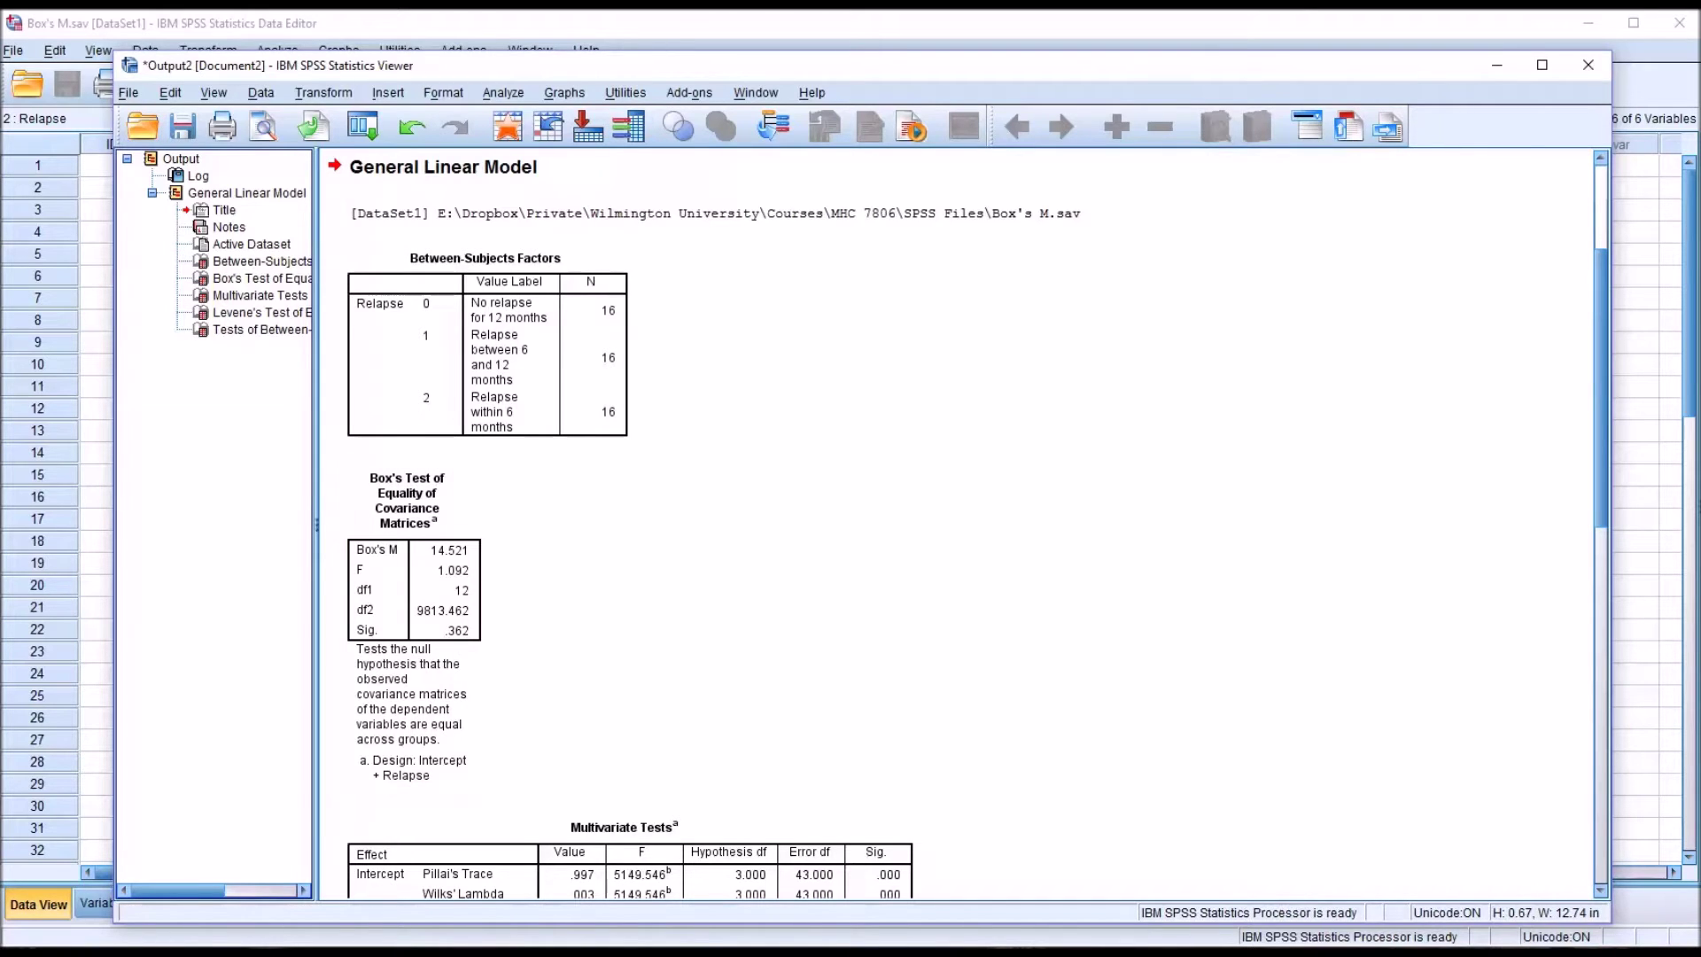
click(450, 606)
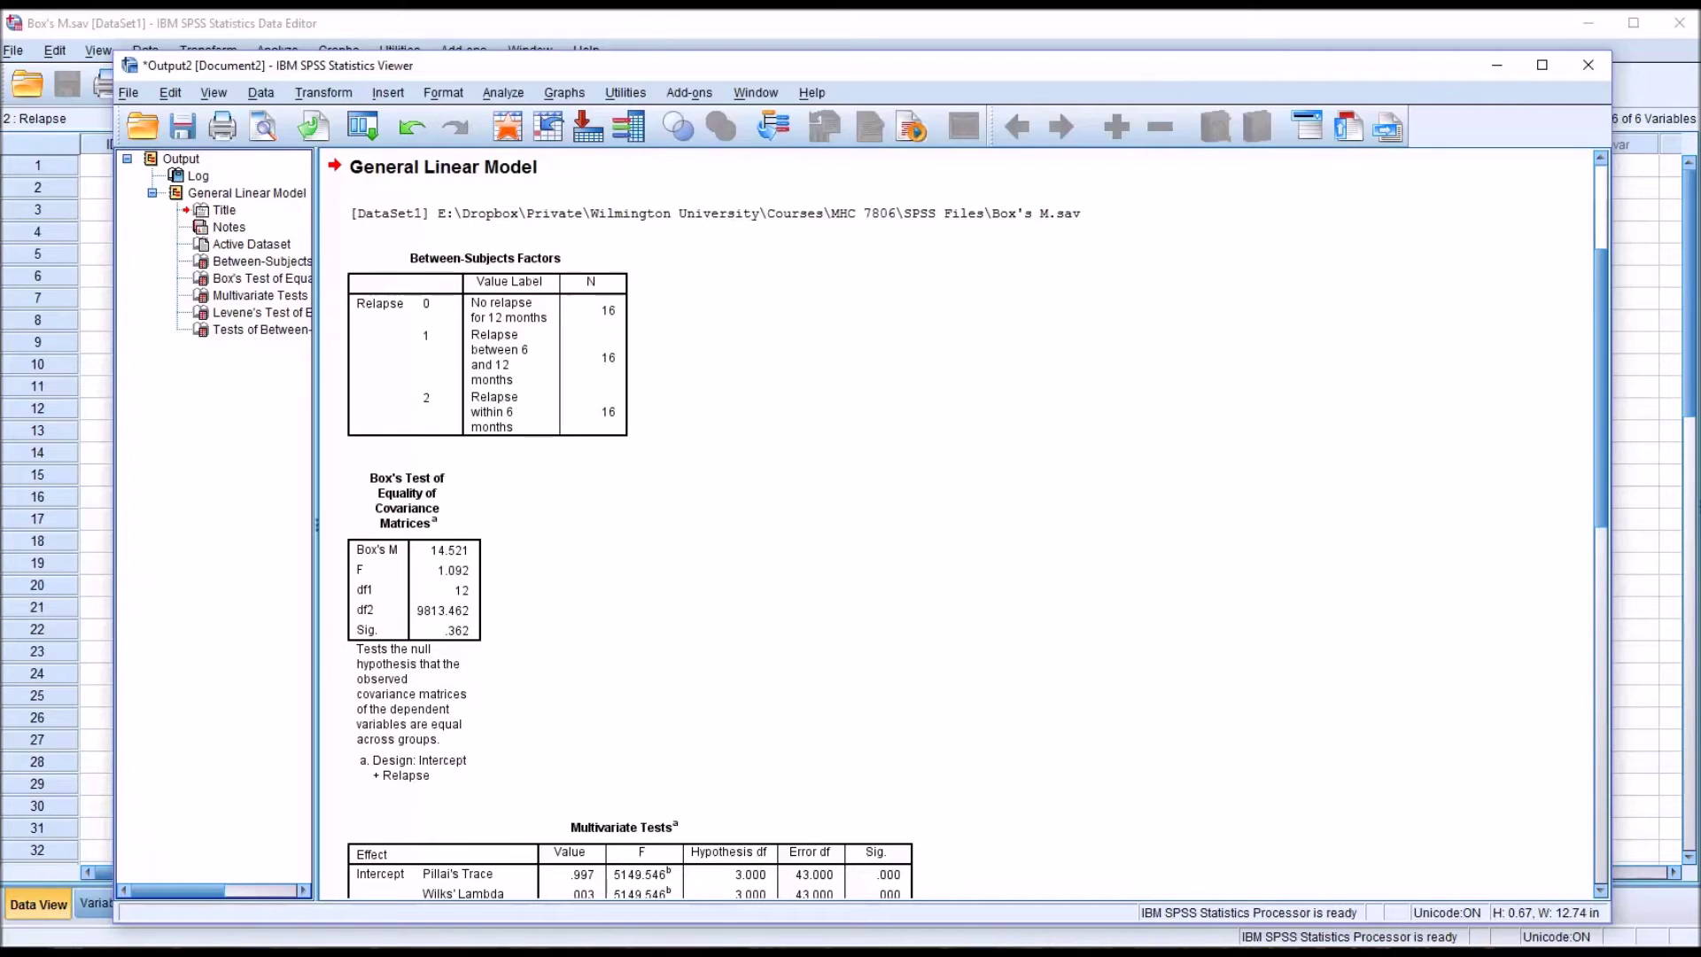
click(452, 646)
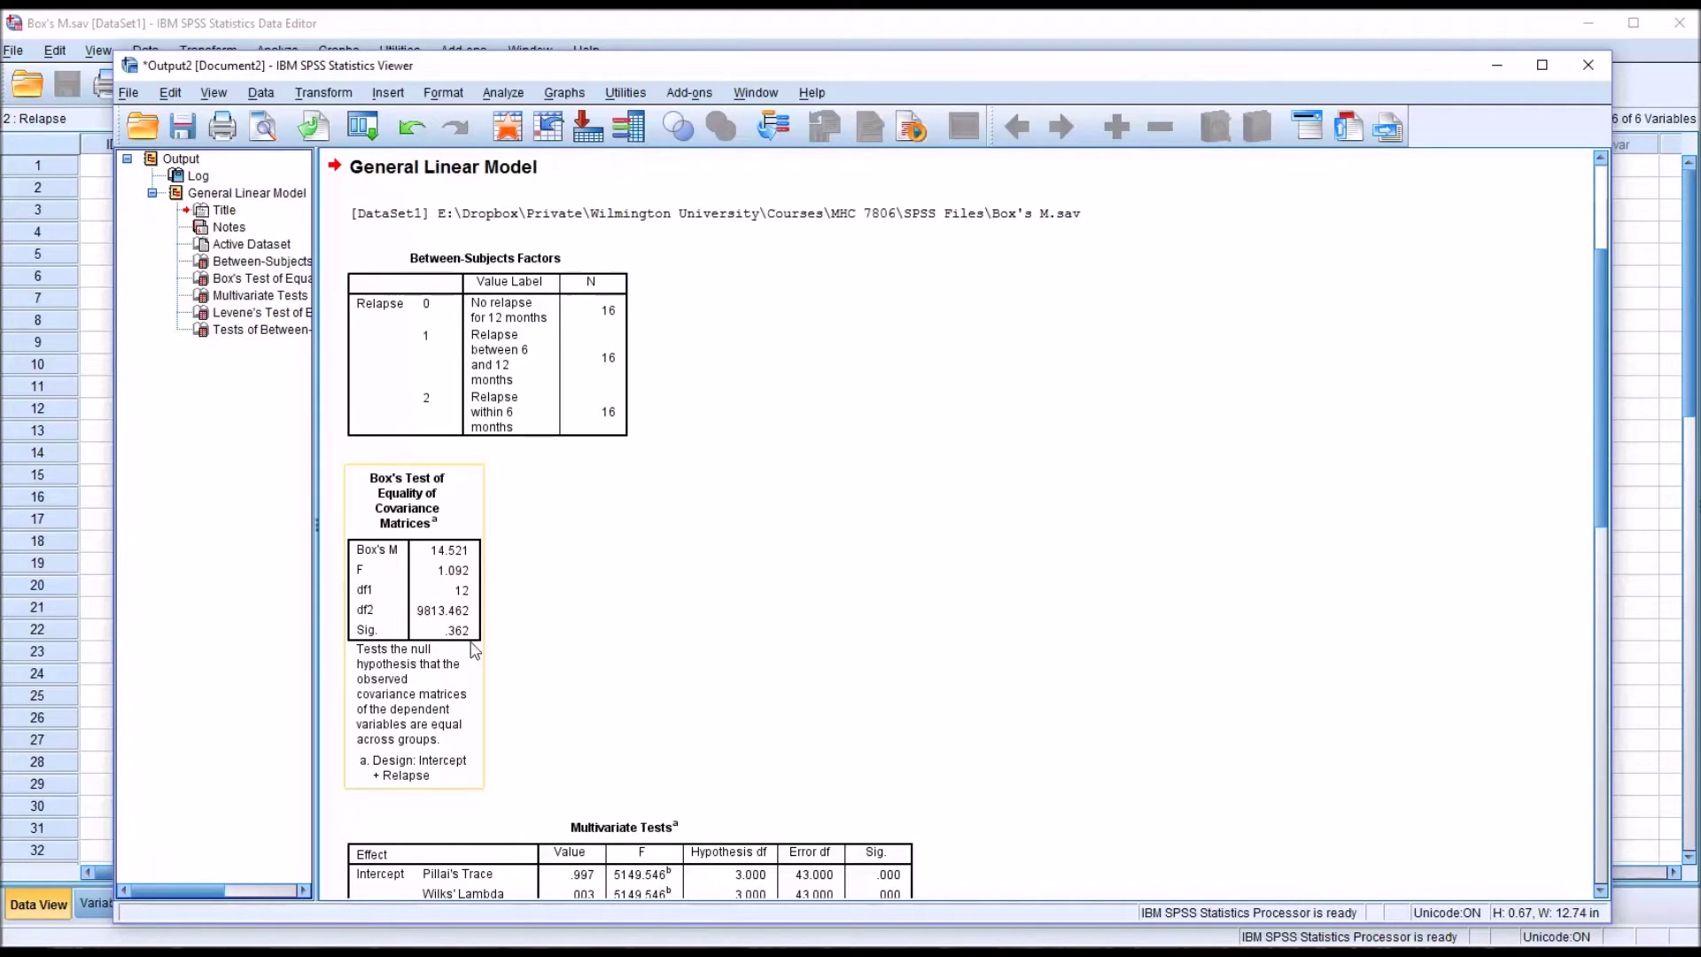
click(724, 647)
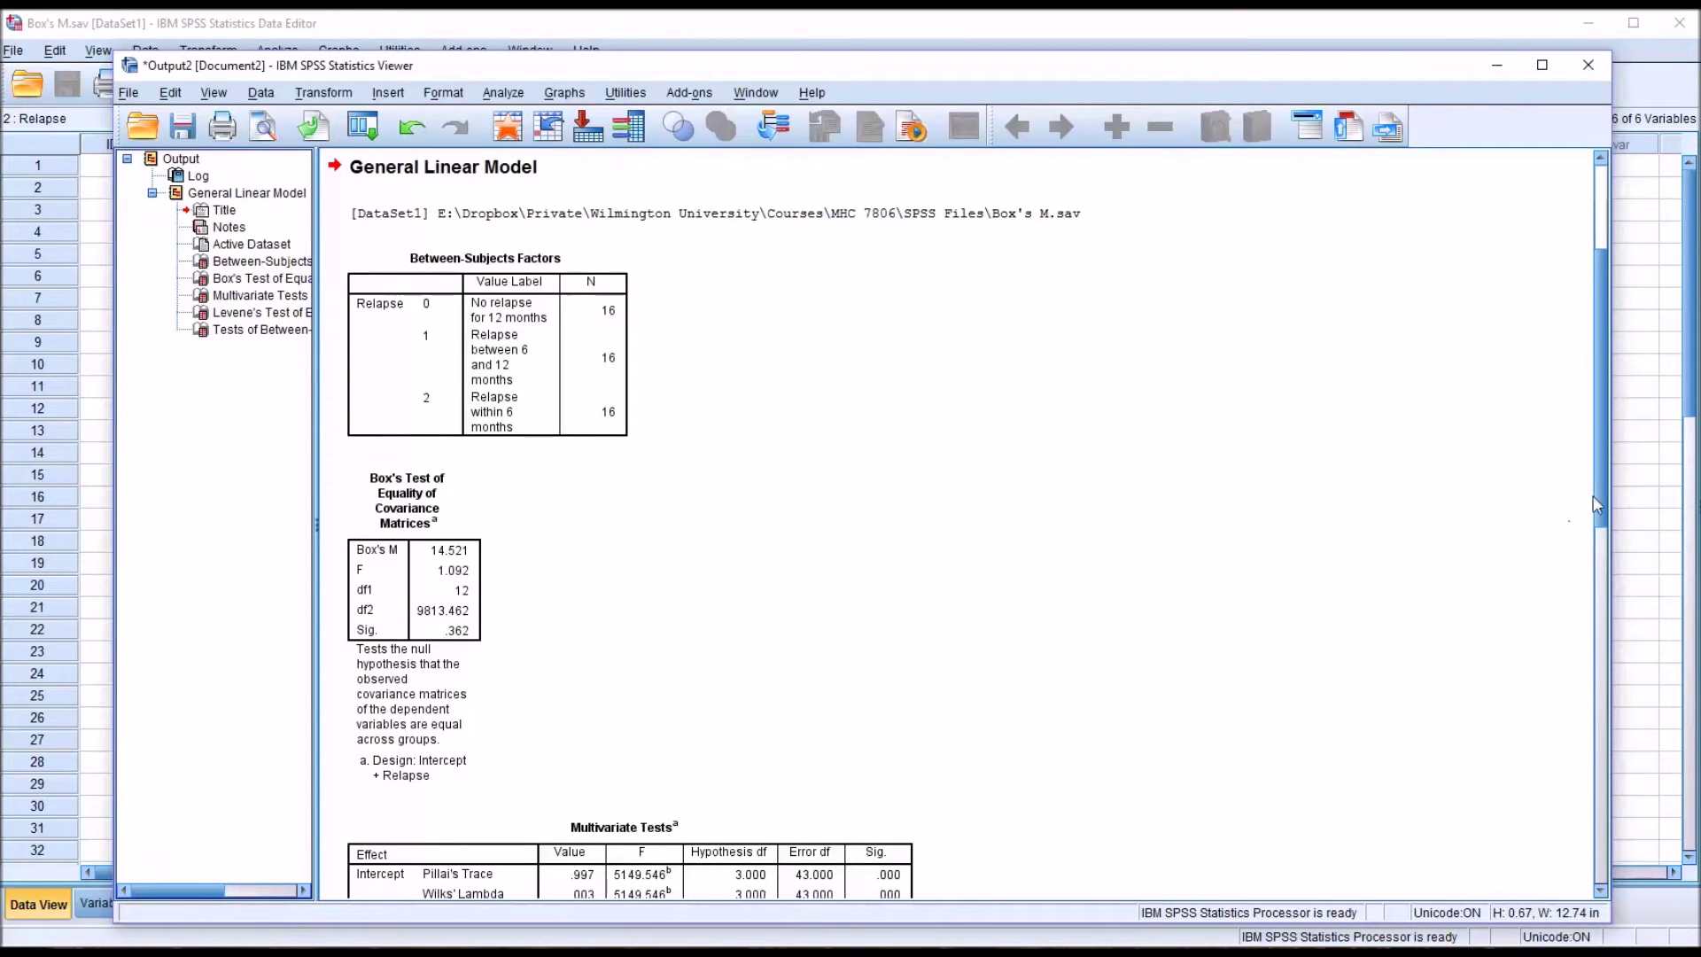
Scroll to and select the Multivariate Tests table, then return to the Box's M.sav Data Editor.
drag(1598, 491, 1586, 600)
click(475, 744)
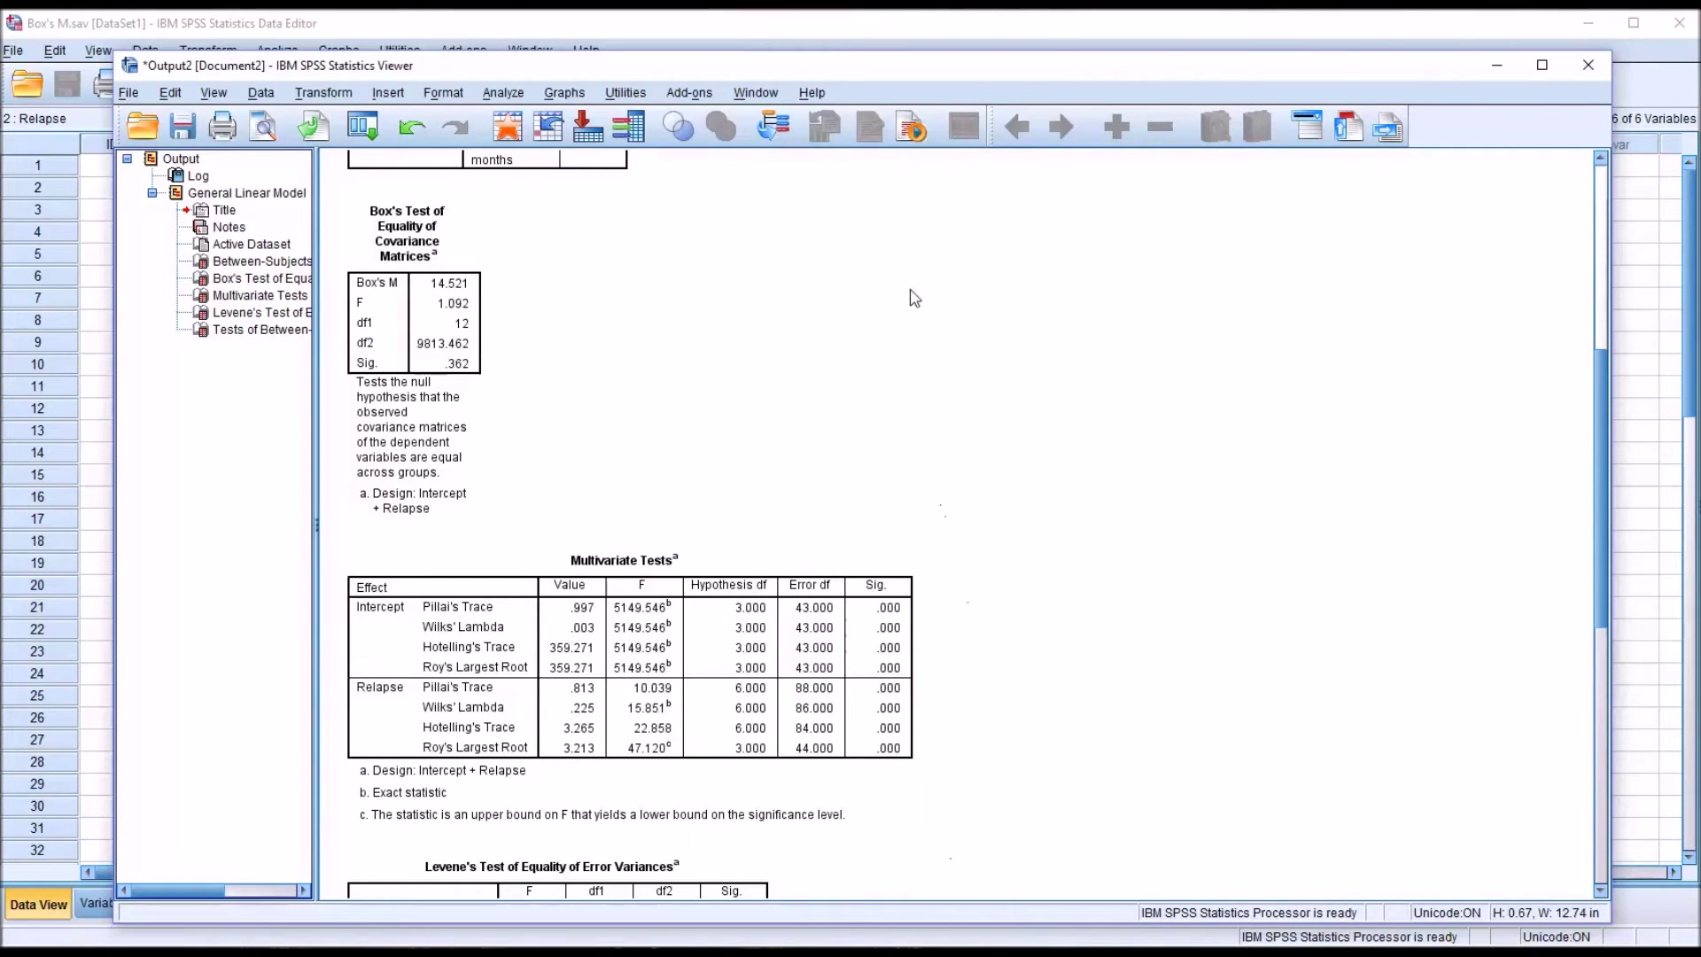
click(780, 40)
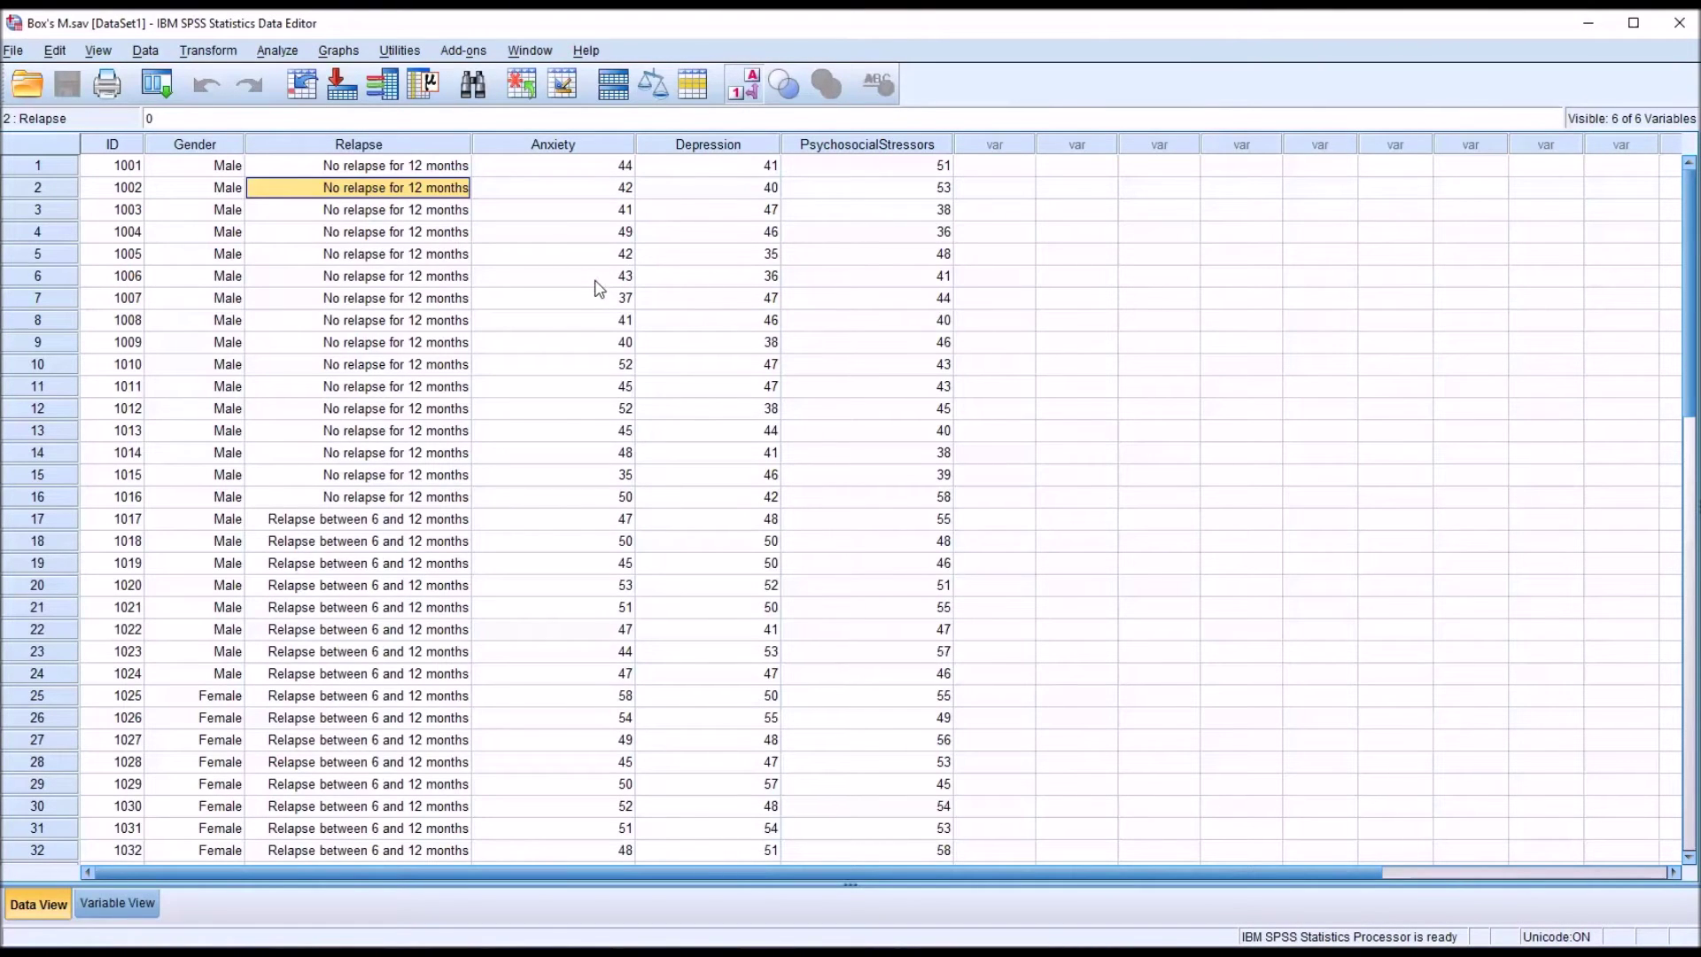
Set up a discriminant analysis with Relapse grouping (range 0–2) and the three scores as independents.
click(276, 53)
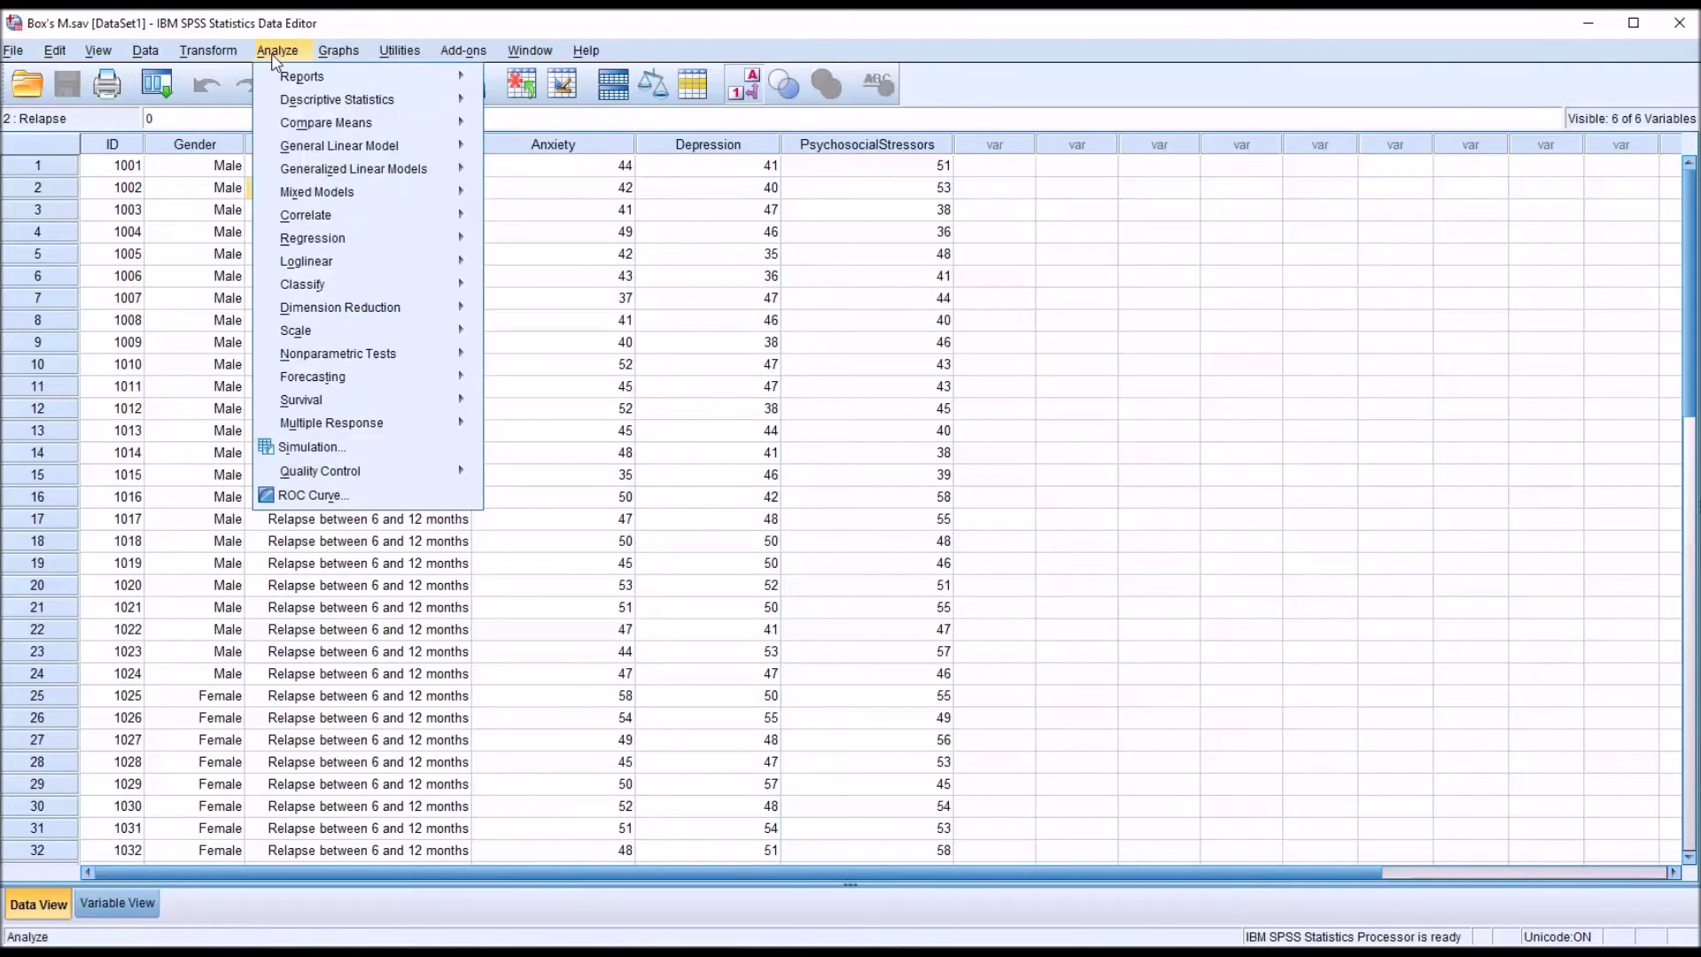
mouse_move(366, 293)
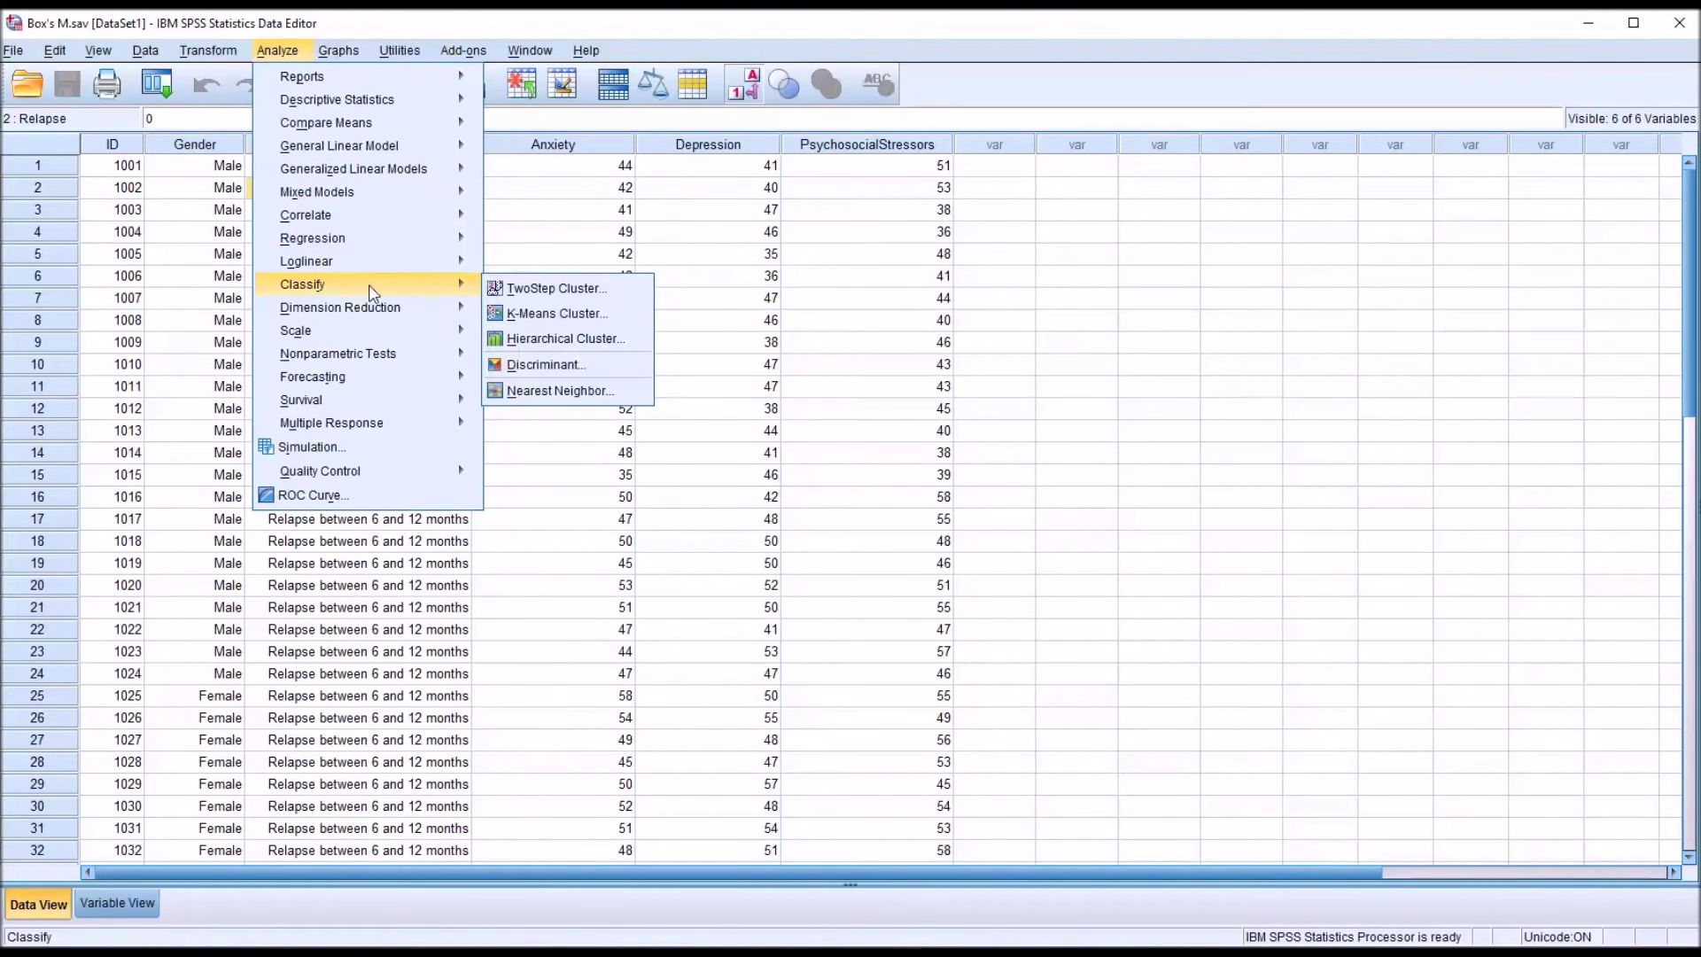
click(546, 367)
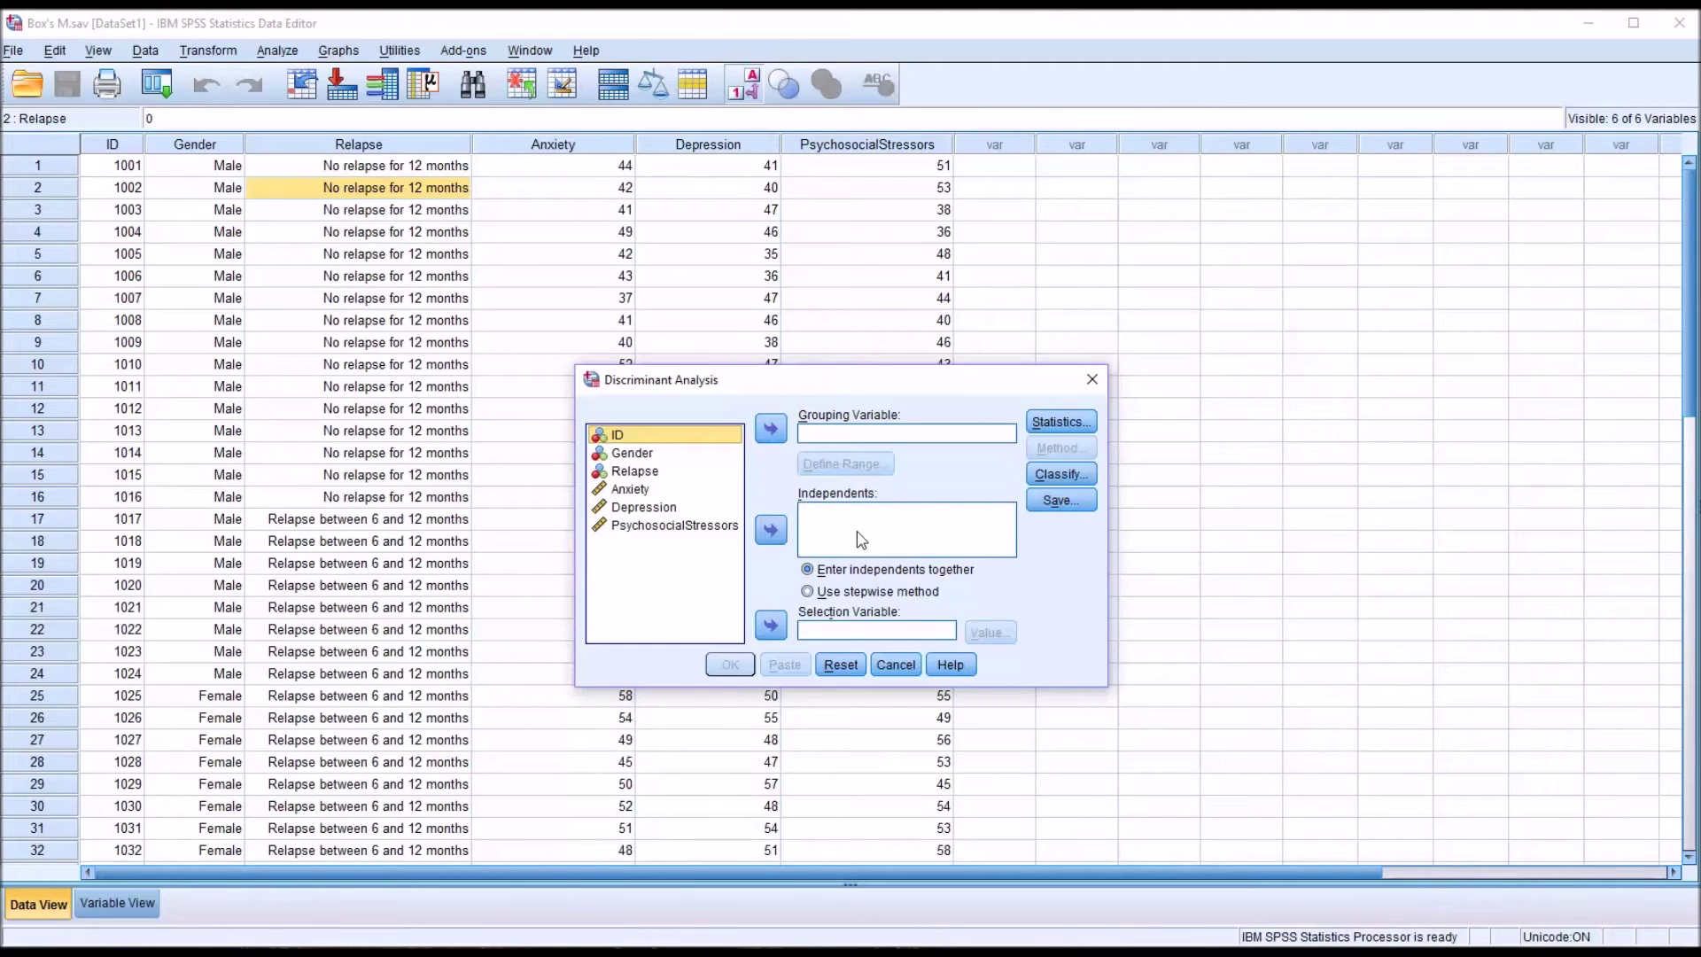
drag(645, 473, 824, 443)
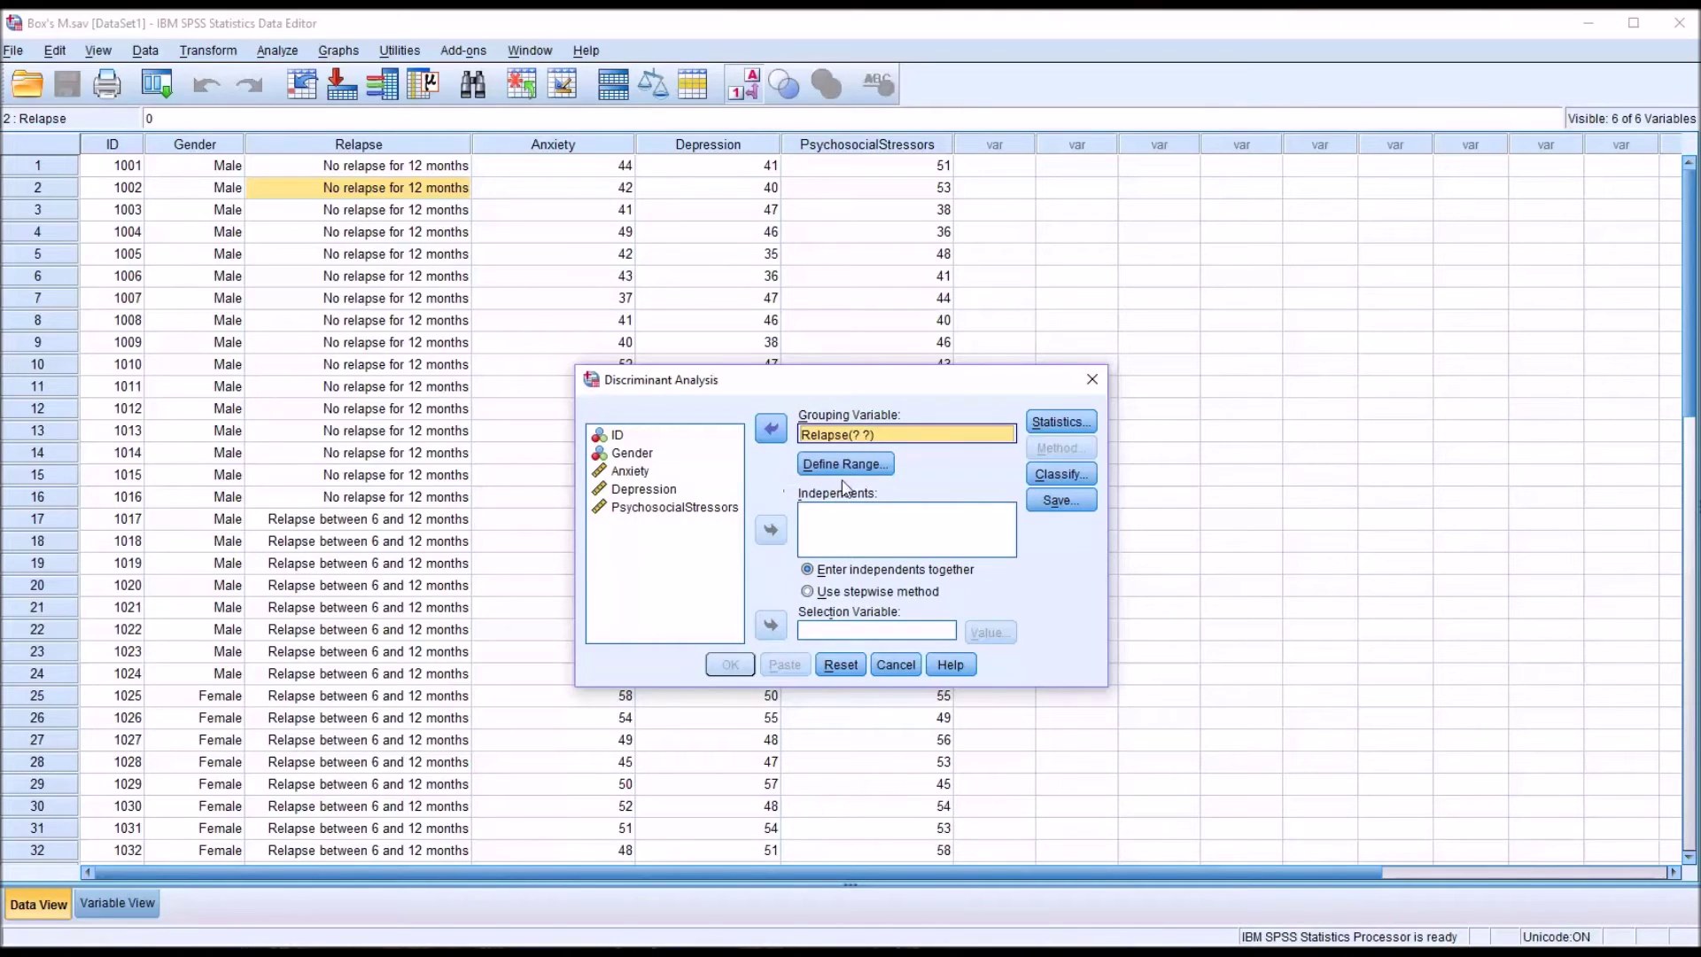
click(847, 464)
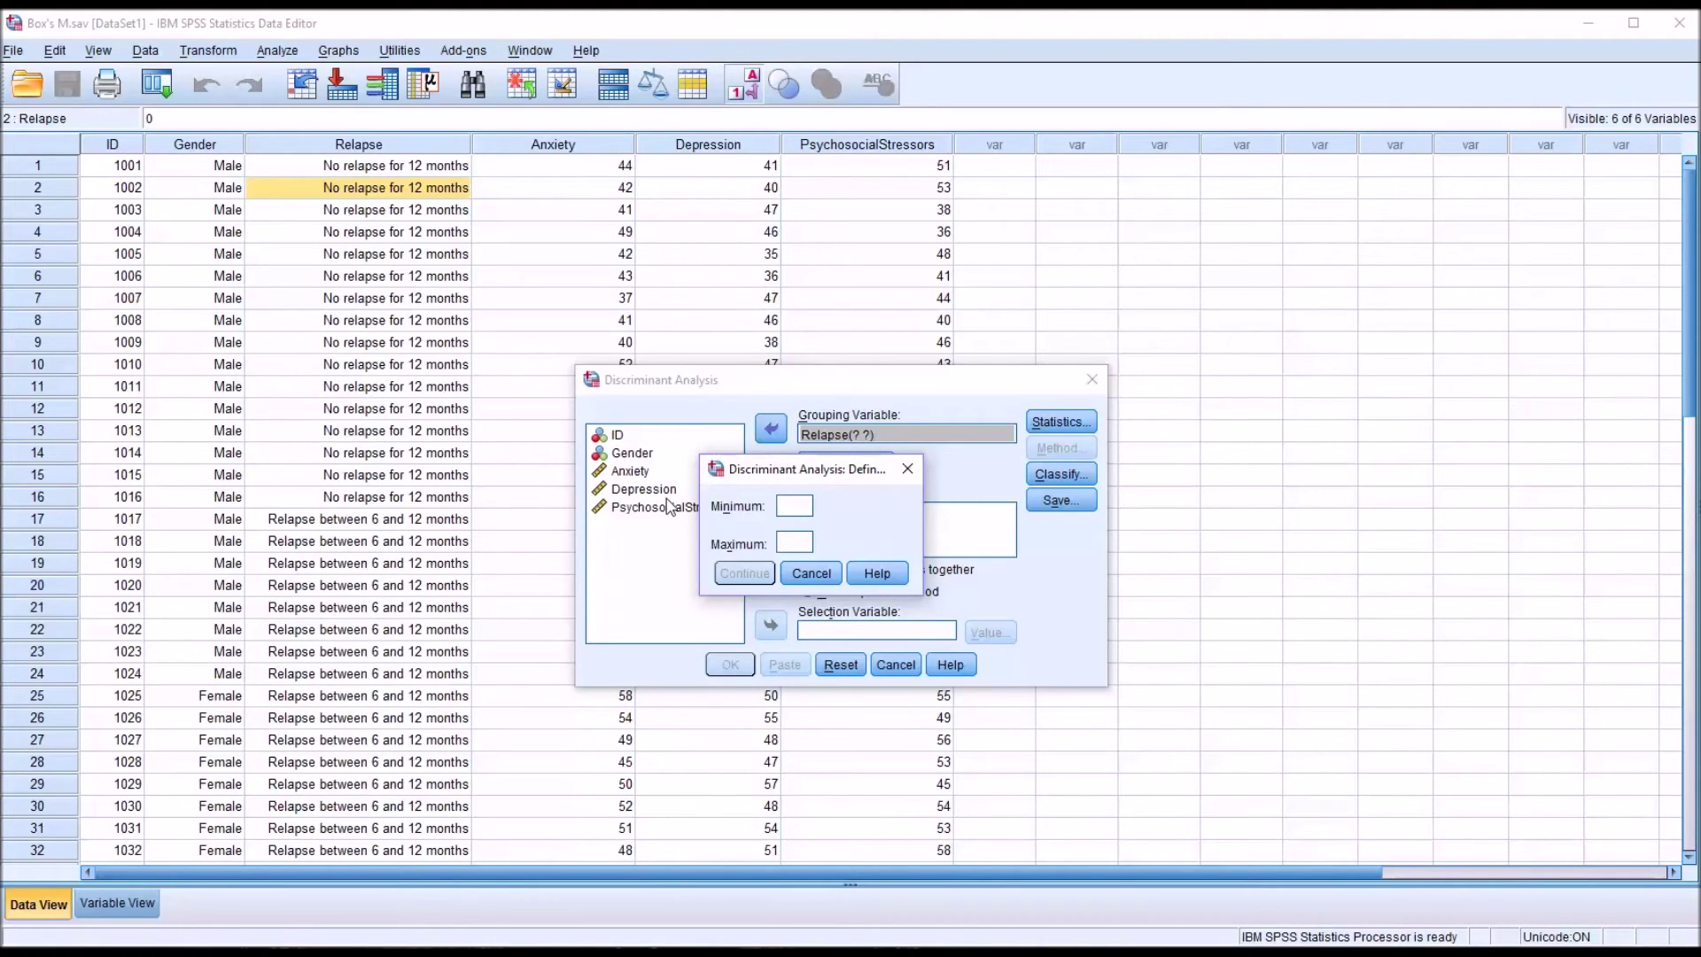
click(805, 545)
text(2)
click(744, 573)
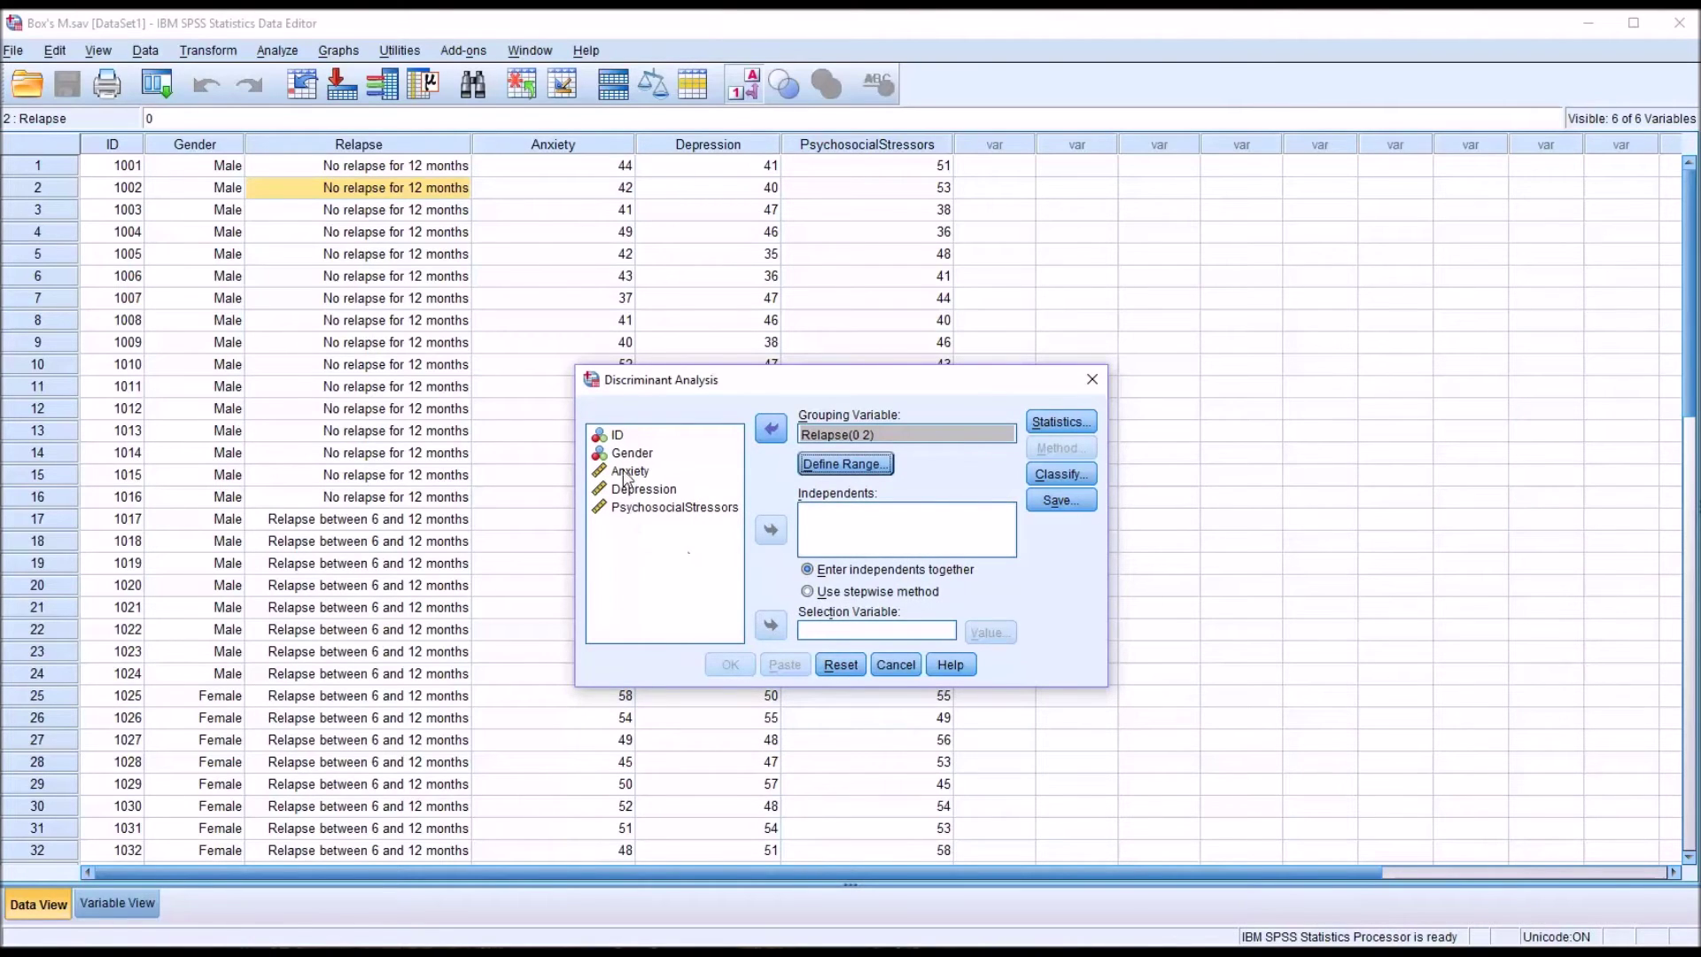
drag(630, 471, 802, 547)
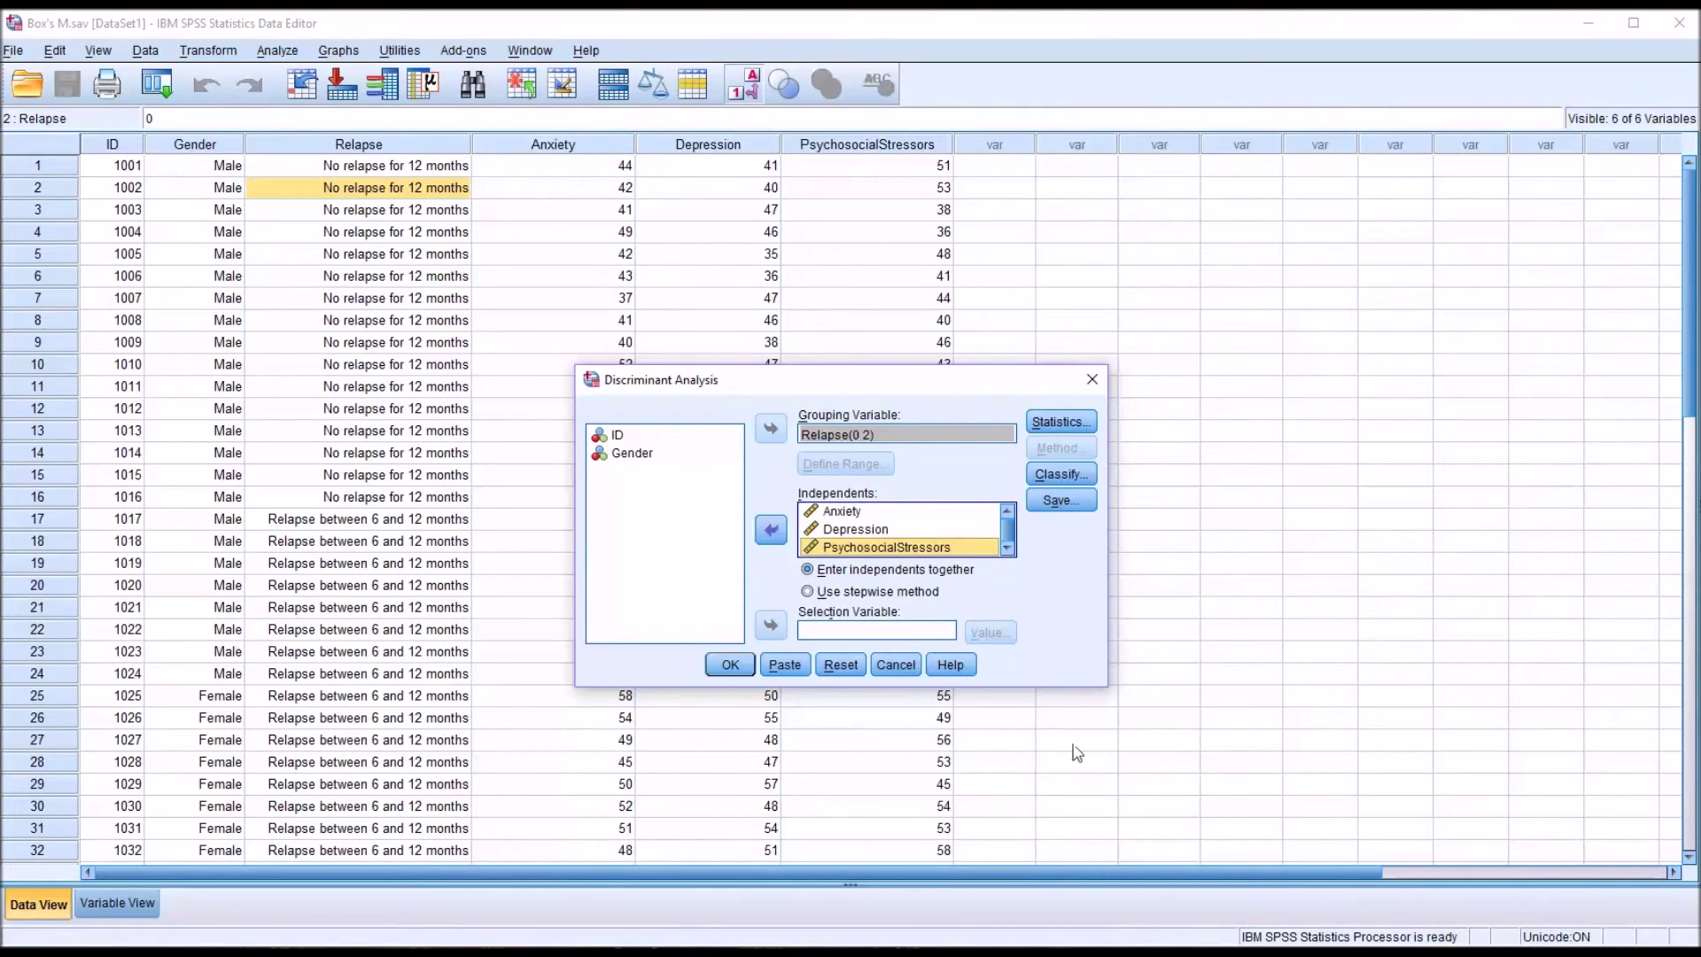
Request Box's M, run the analysis, and select its Box's M Test Results table.
click(1060, 422)
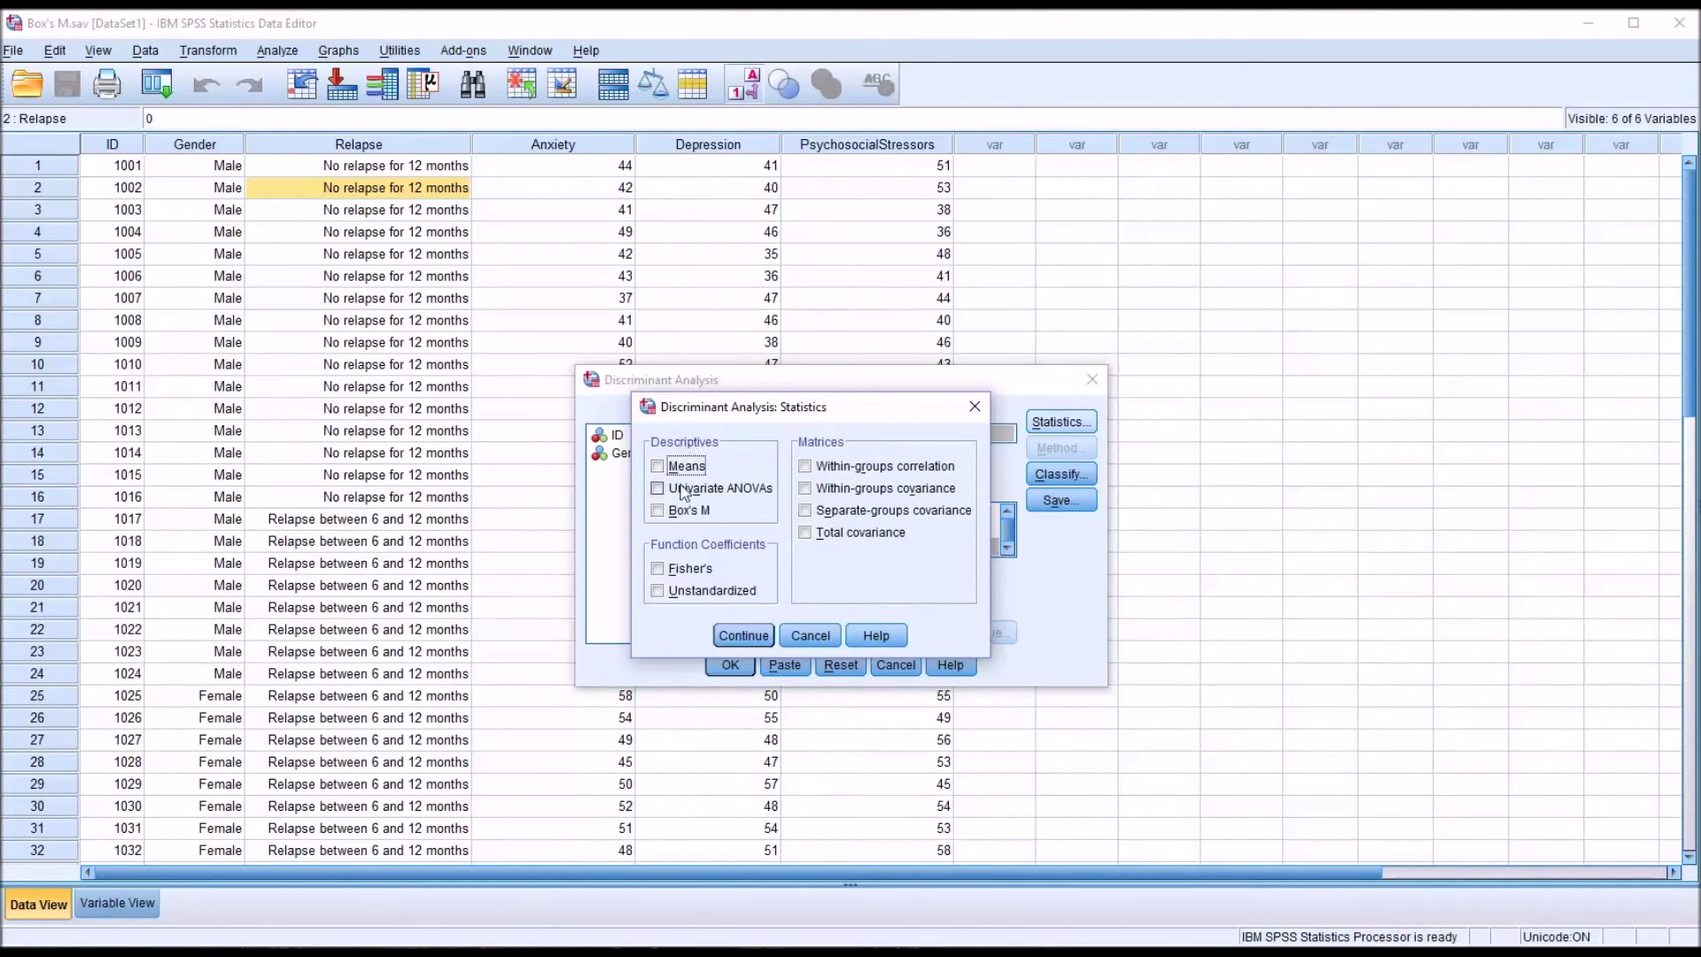
click(658, 511)
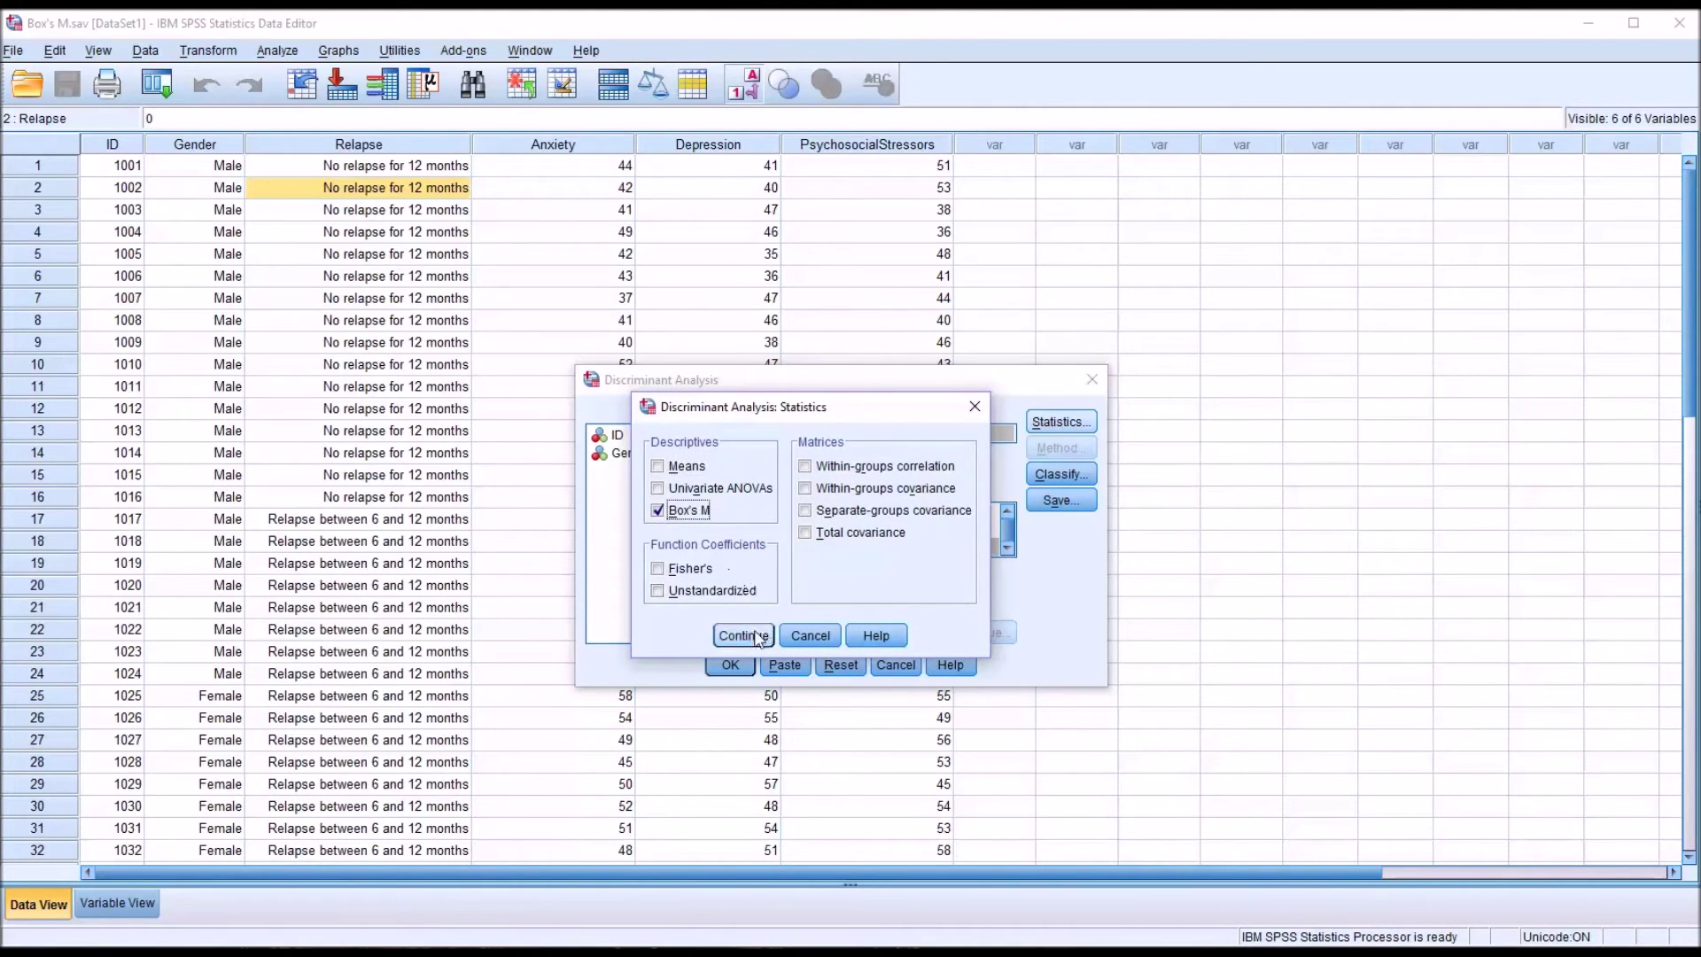
click(751, 637)
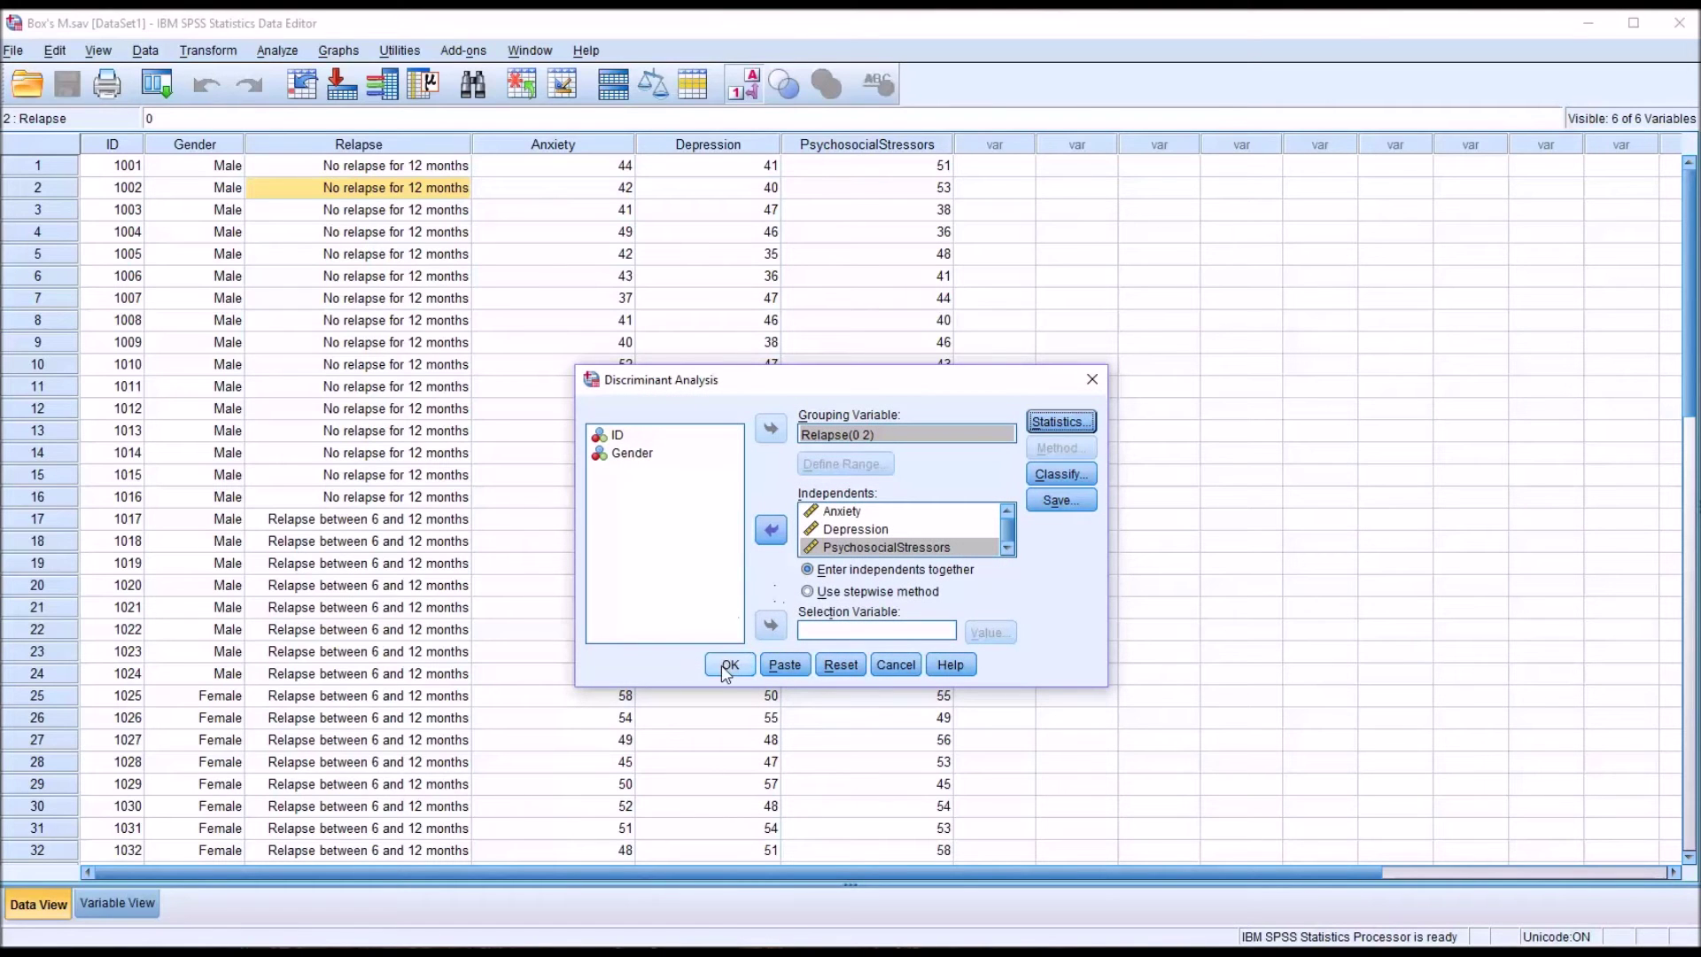
click(728, 666)
drag(1595, 553, 1596, 629)
click(507, 691)
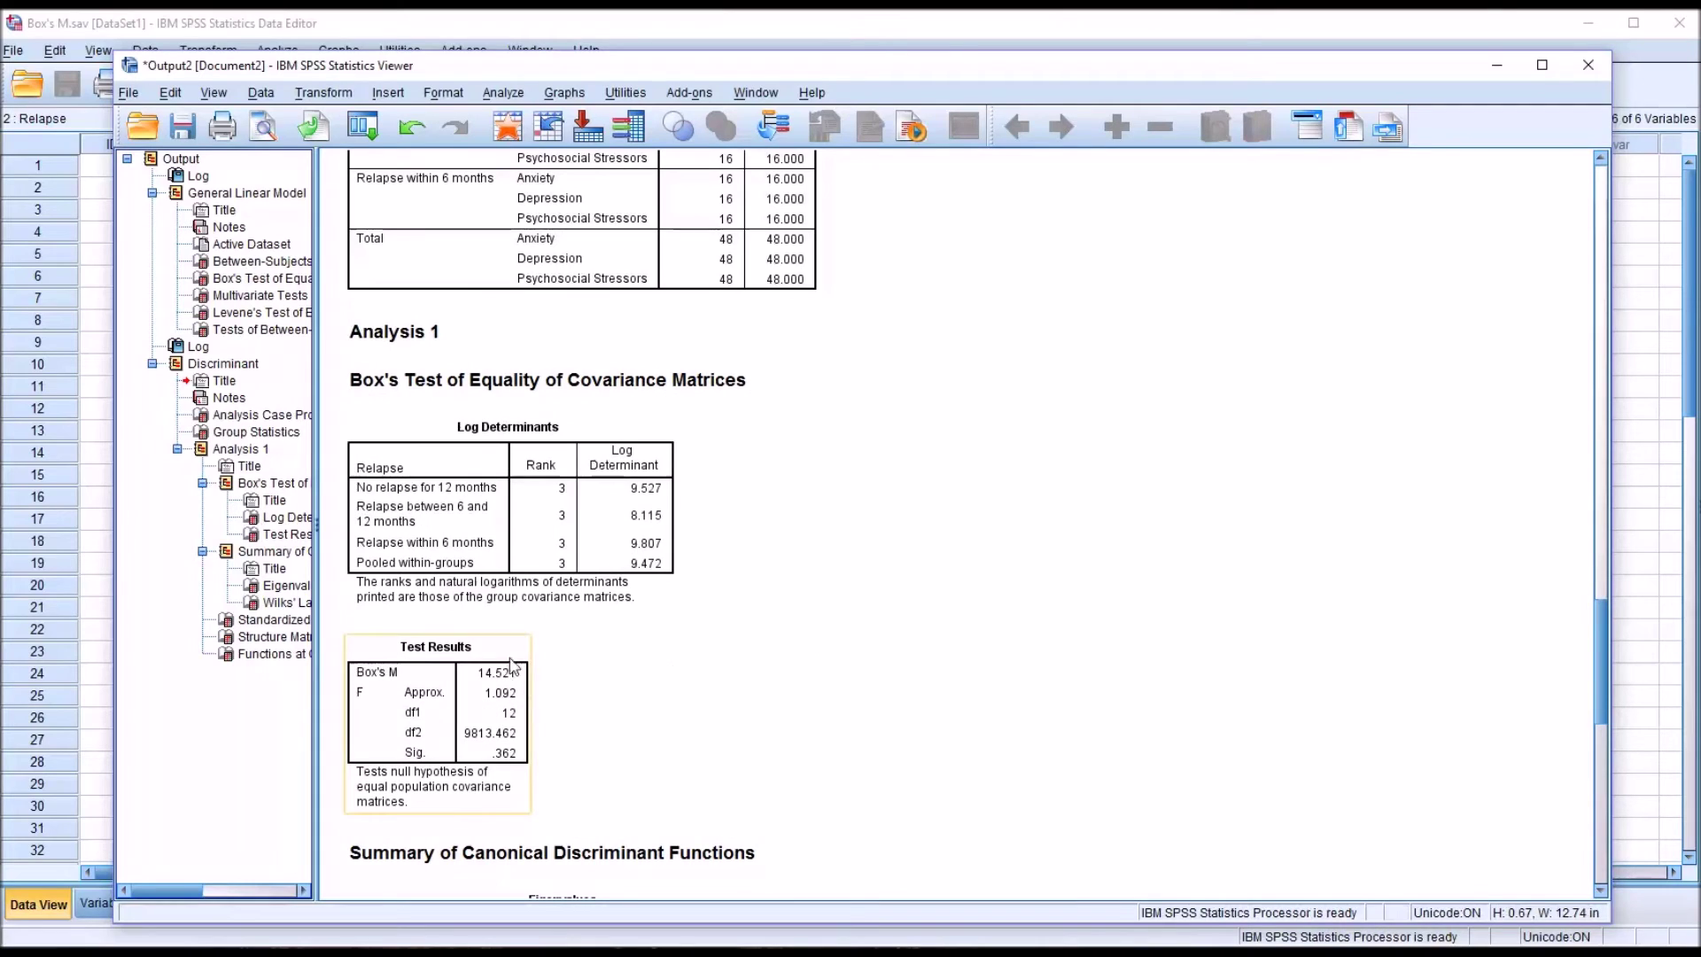